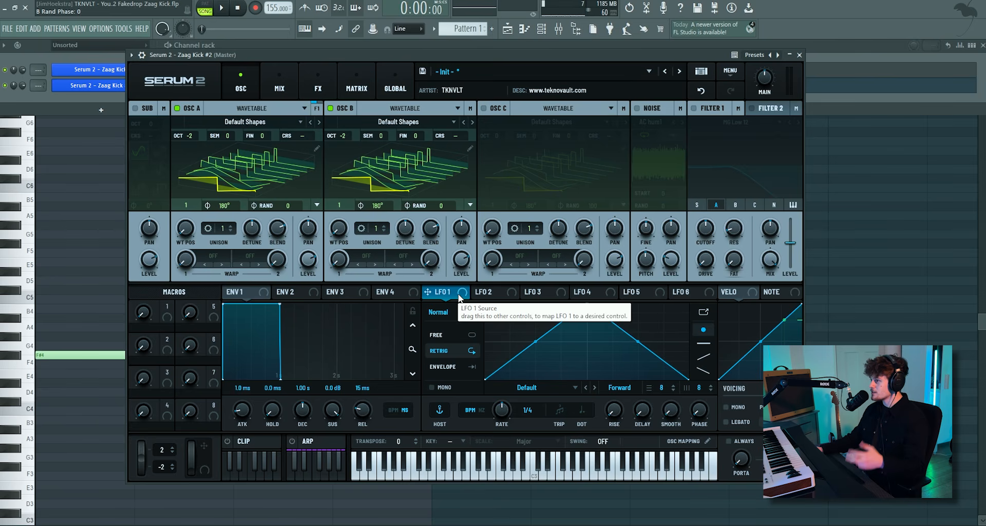
Step: Add an Equalizer followed by a Distortion to the synth's main effects chain
key(space)
click(313, 84)
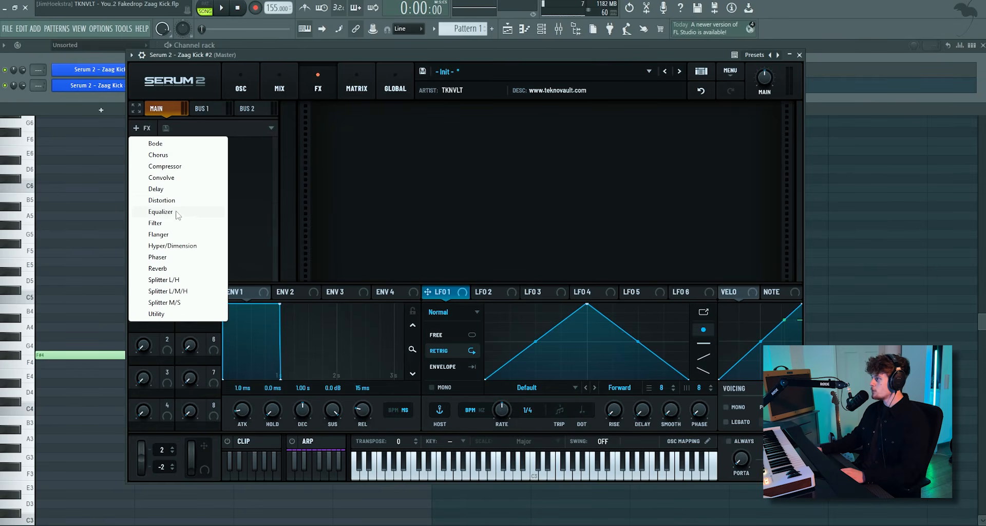
click(161, 212)
click(137, 128)
click(162, 200)
Step: Set the Distortion type to Zero-Square and raise its drive to maximum
click(431, 194)
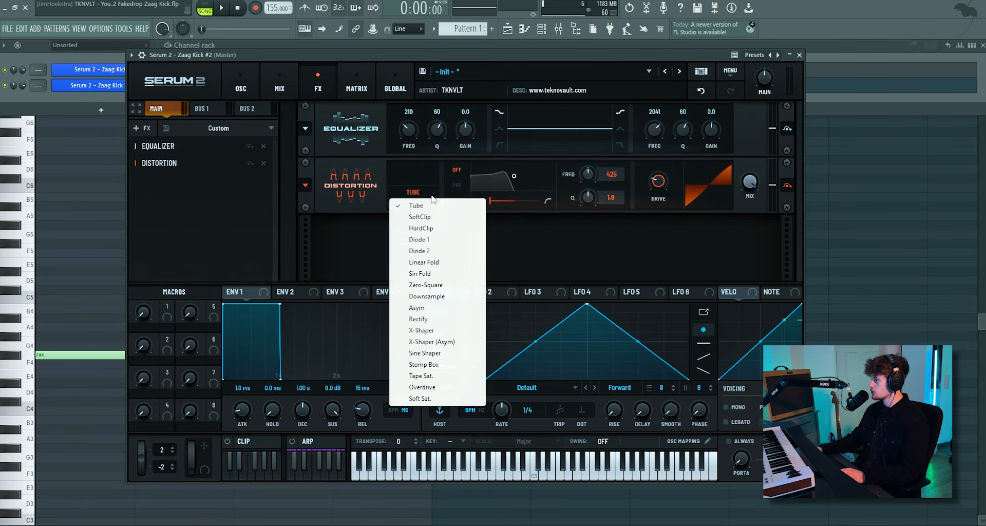
click(422, 284)
key(space)
drag(662, 184, 674, 104)
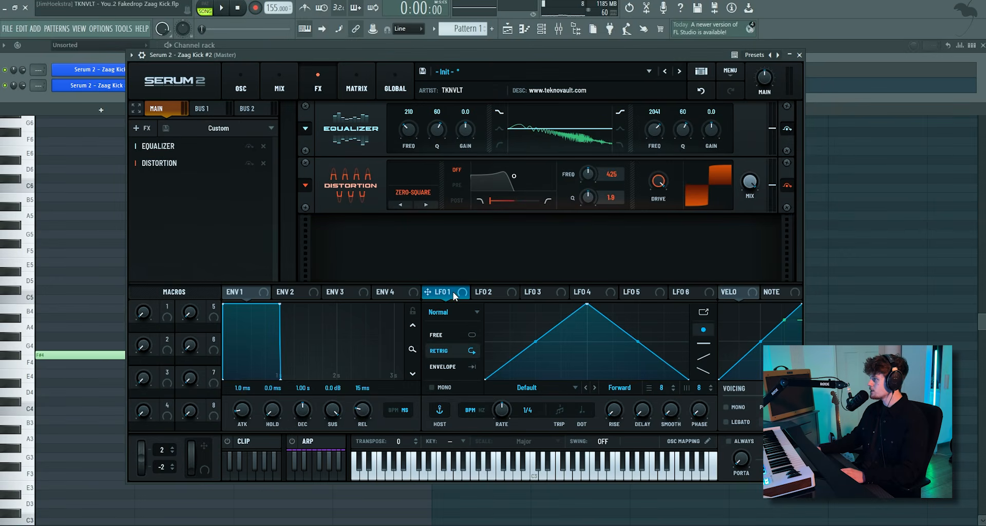
Step: Set LFO 1 to Envelope mode with a curved rise peaking at one quarter and a slope falling to half height
click(458, 366)
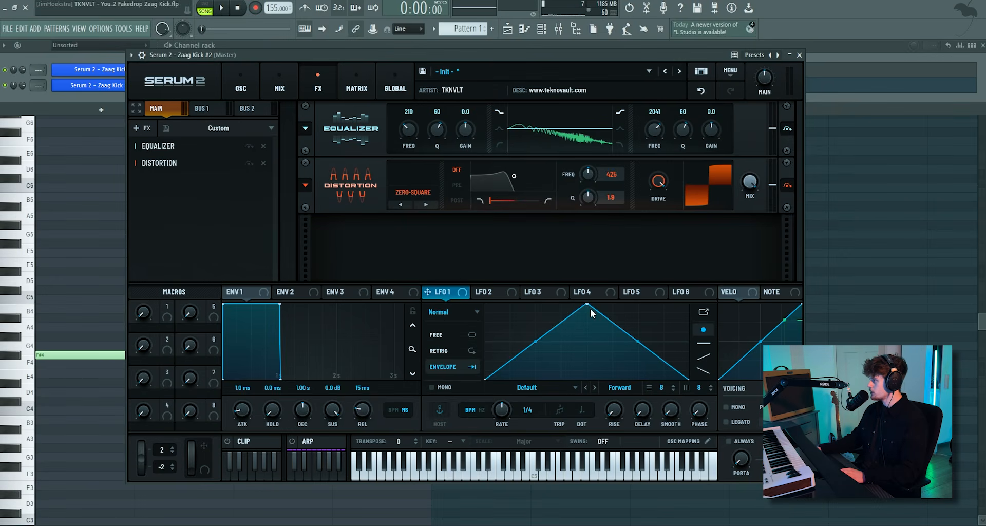
drag(589, 306, 538, 307)
double_click(658, 330)
drag(658, 330, 710, 342)
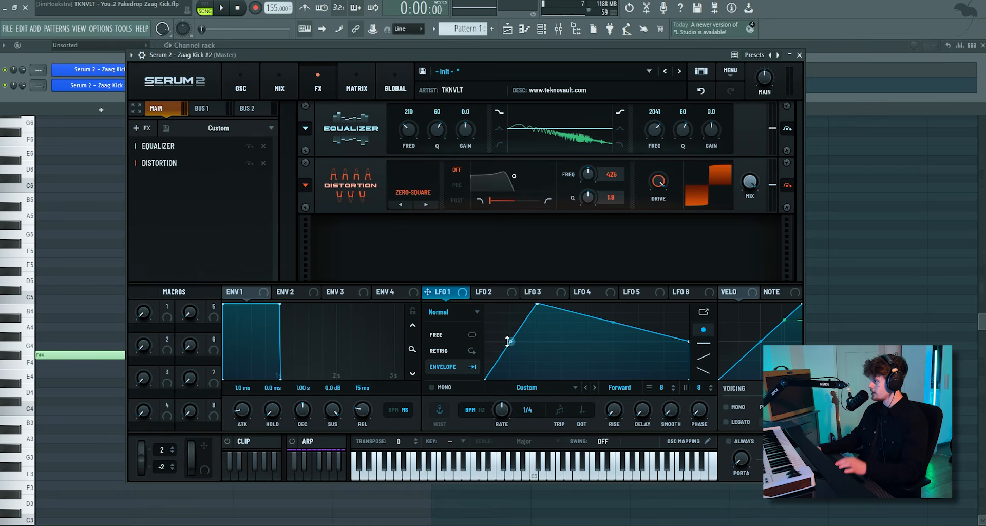
drag(508, 342, 510, 372)
Step: Modulate the first equalizer's low-band gain with LFO 1, set that band's frequency to 151 Hz and audition the kick
drag(427, 292, 466, 122)
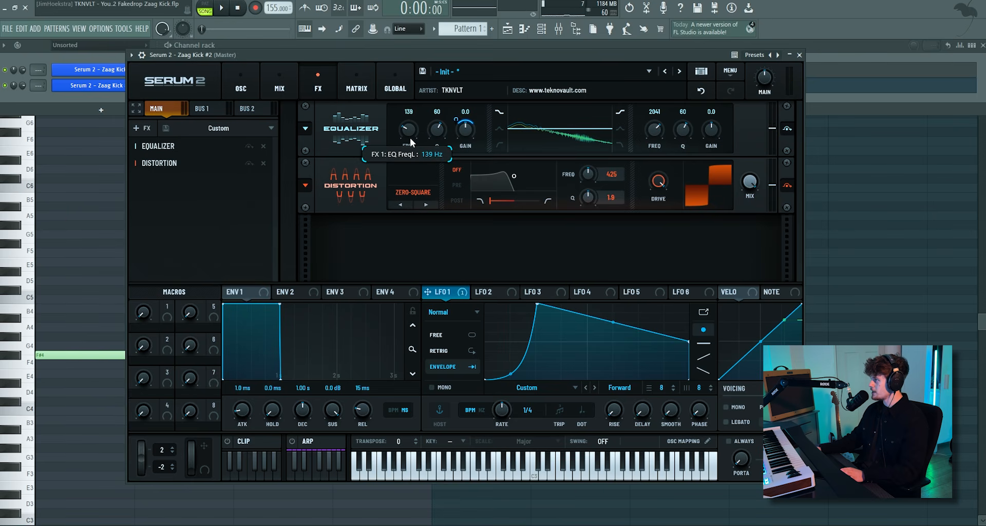
drag(410, 138, 410, 141)
key(space)
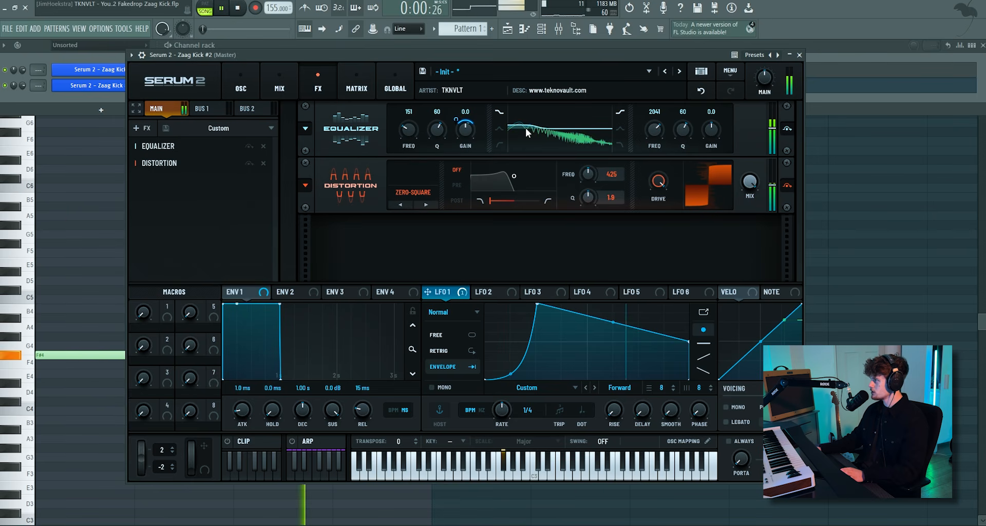
key(space)
Step: Switch the first equalizer's high band to a peak with gain 18.6 and Q 84
click(621, 128)
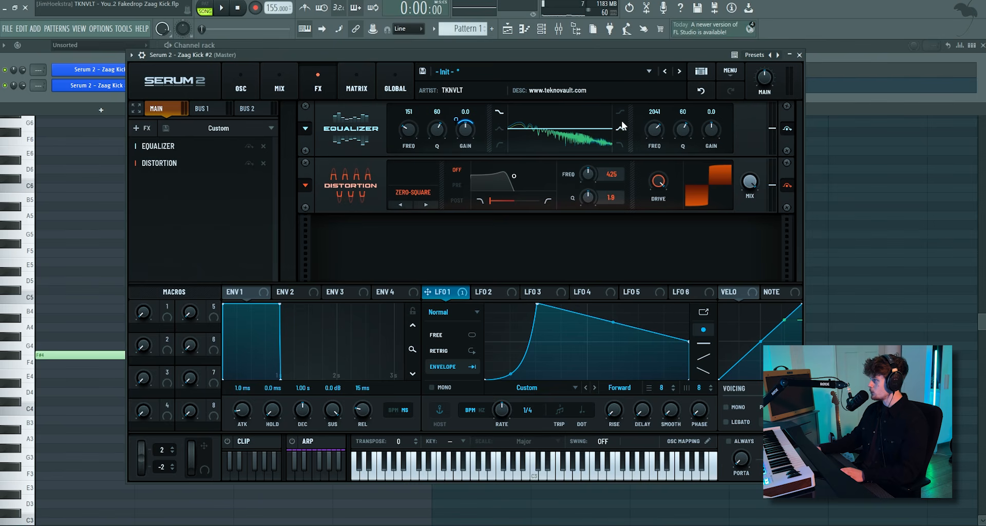
key(space)
drag(658, 130, 682, 137)
key(space)
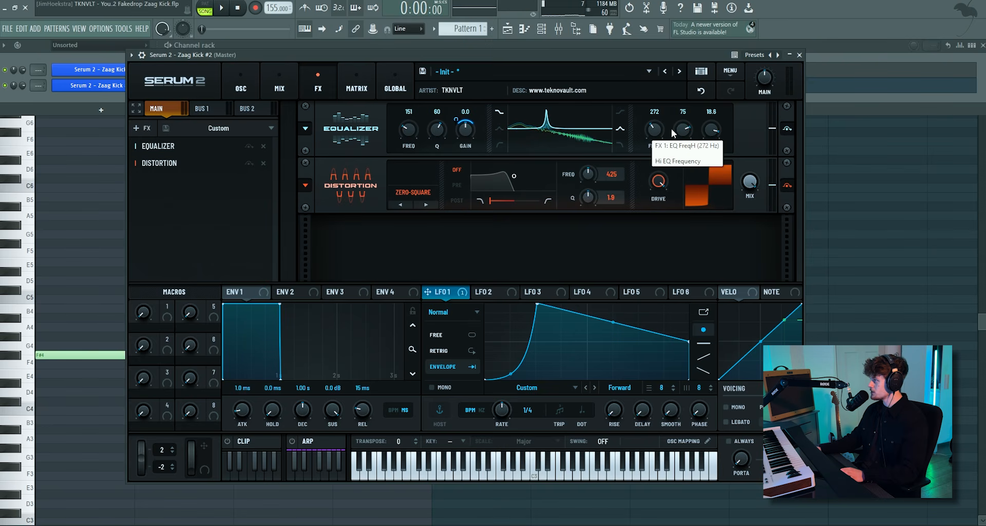
mouse_move(658, 127)
mouse_down()
mouse_move(685, 119)
mouse_move(650, 138)
mouse_move(652, 117)
mouse_move(648, 131)
mouse_up()
key(space)
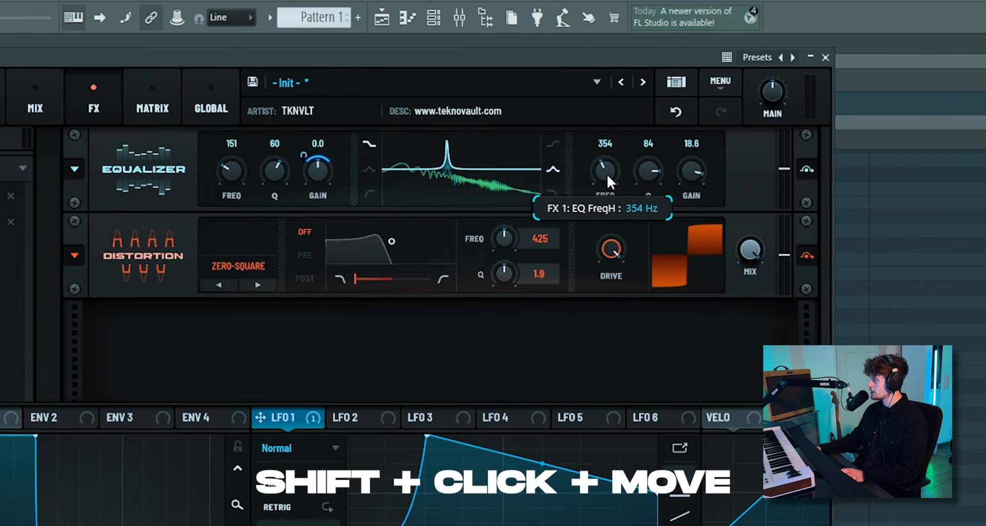
Step: Fine-tune the first equalizer's high-band frequency to 274 Hz while auditioning the kick
drag(656, 133, 655, 120)
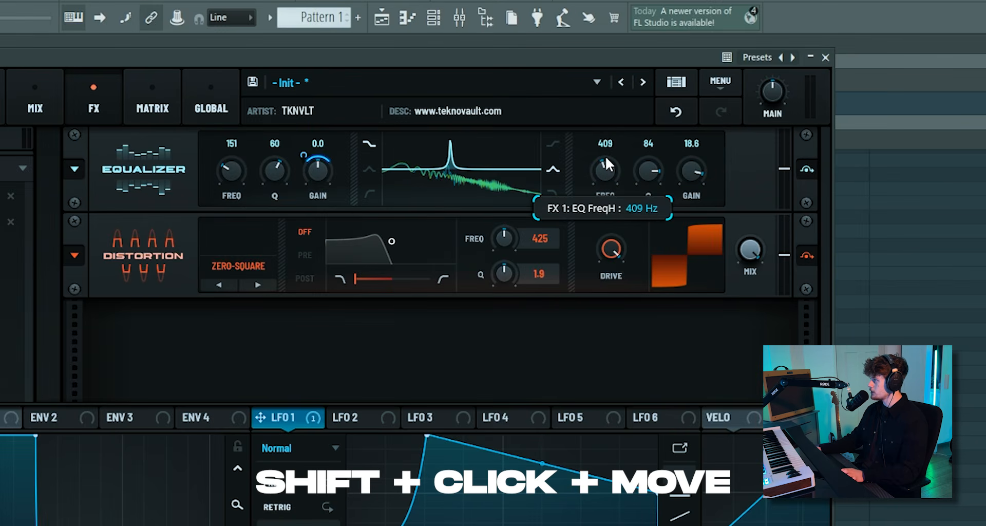
mouse_move(607, 160)
mouse_down()
mouse_move(606, 151)
mouse_move(604, 171)
mouse_up()
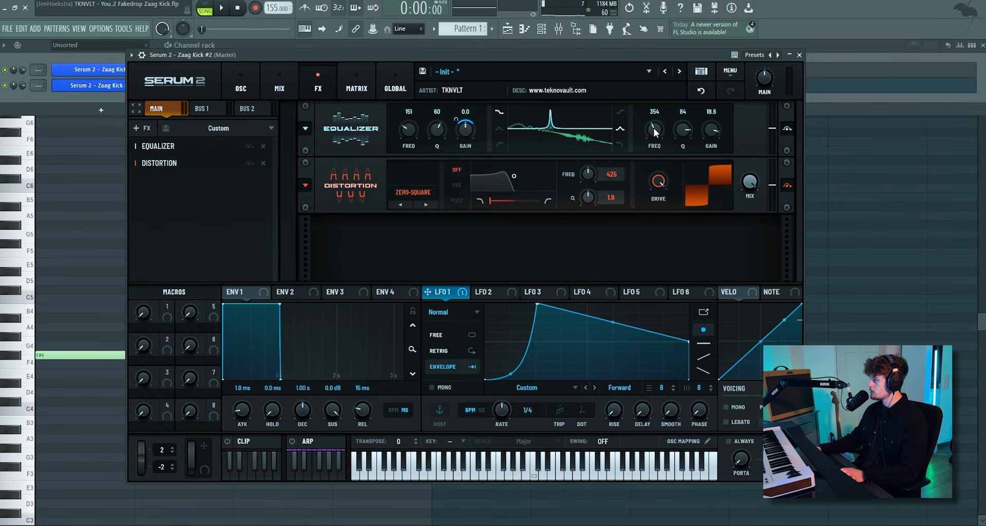
mouse_move(655, 128)
mouse_down()
mouse_move(652, 118)
mouse_move(658, 156)
mouse_move(653, 138)
mouse_move(646, 169)
mouse_move(645, 132)
mouse_up()
key(space)
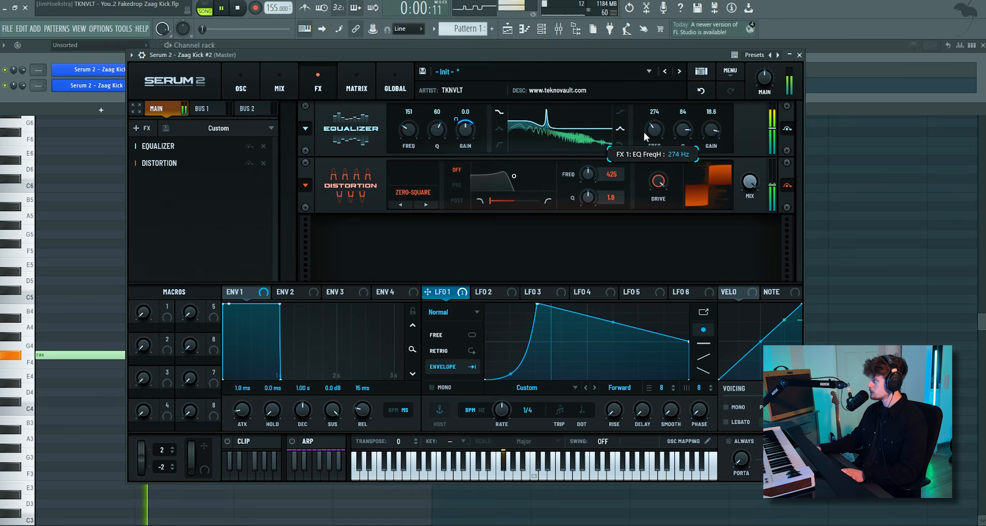
Step: Add a second Equalizer and a second Distortion to the end of the chain, with the new Distortion set to Zero-Square
click(141, 128)
click(161, 212)
key(space)
click(144, 128)
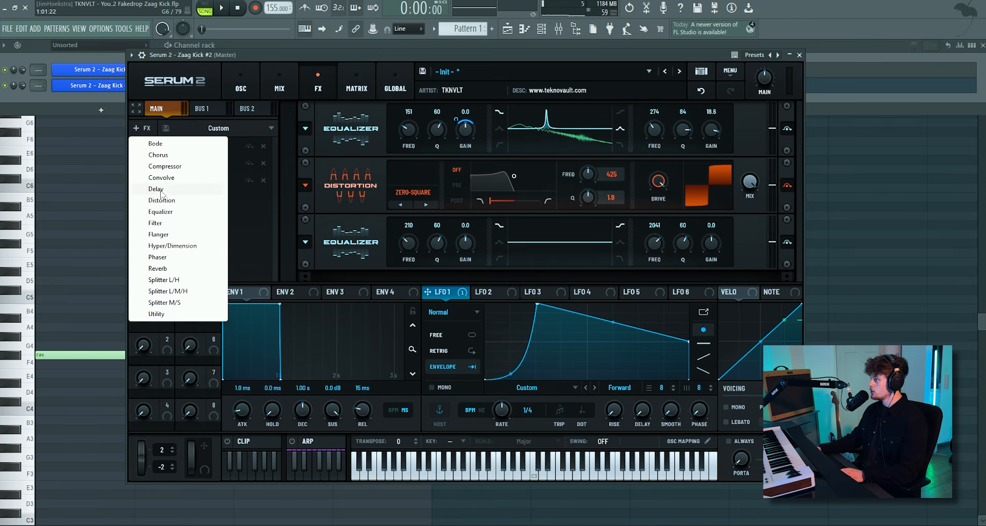
click(161, 200)
click(406, 260)
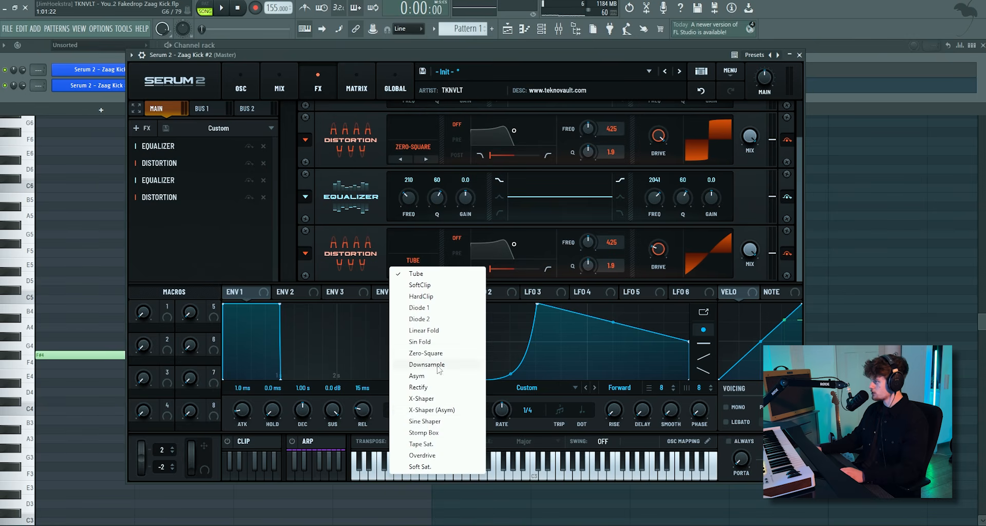
click(425, 353)
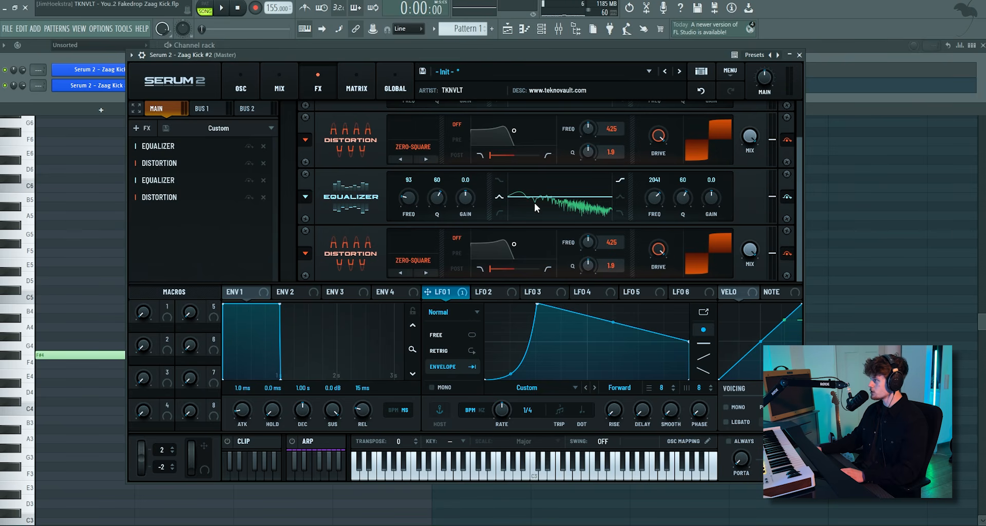
Step: Make the second equalizer's low band a peak at 43 Hz and modulate its gain with LFO 1
mouse_move(465, 199)
mouse_down()
mouse_move(464, 187)
mouse_move(412, 206)
mouse_move(472, 184)
mouse_move(474, 196)
mouse_up()
key(space)
key(space)
drag(428, 292, 469, 204)
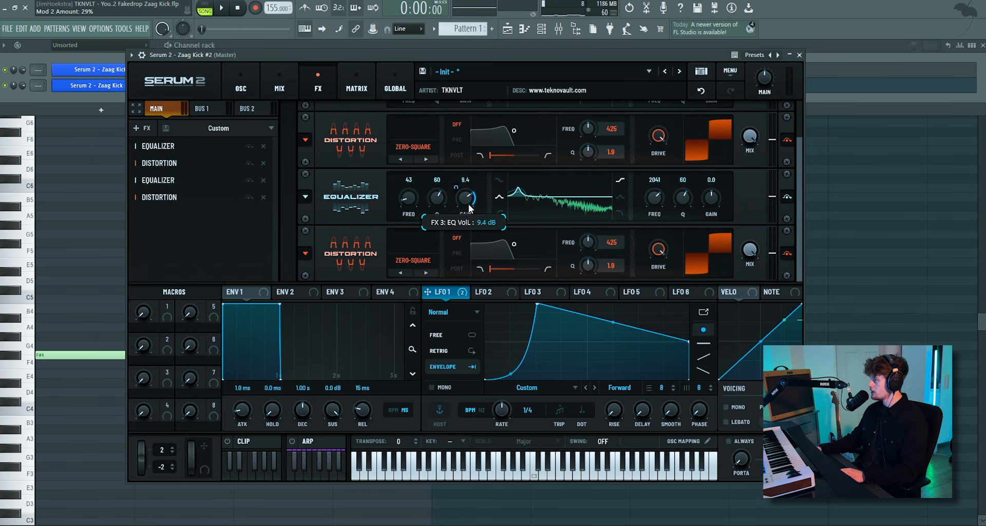
Step: Make the second equalizer's high band a peak at 264 Hz with Q 65 and modulate its gain with a falling LFO 2 curve
key(space)
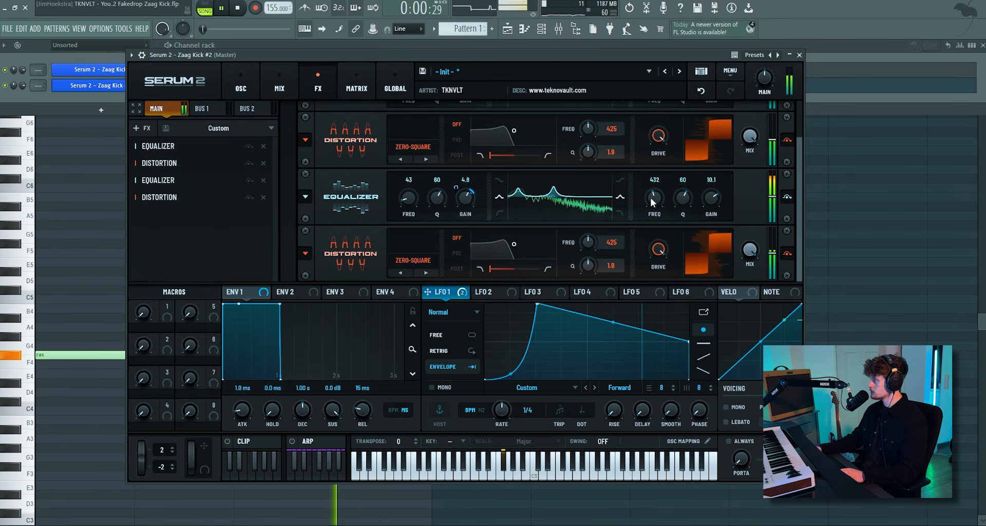
drag(652, 199, 653, 203)
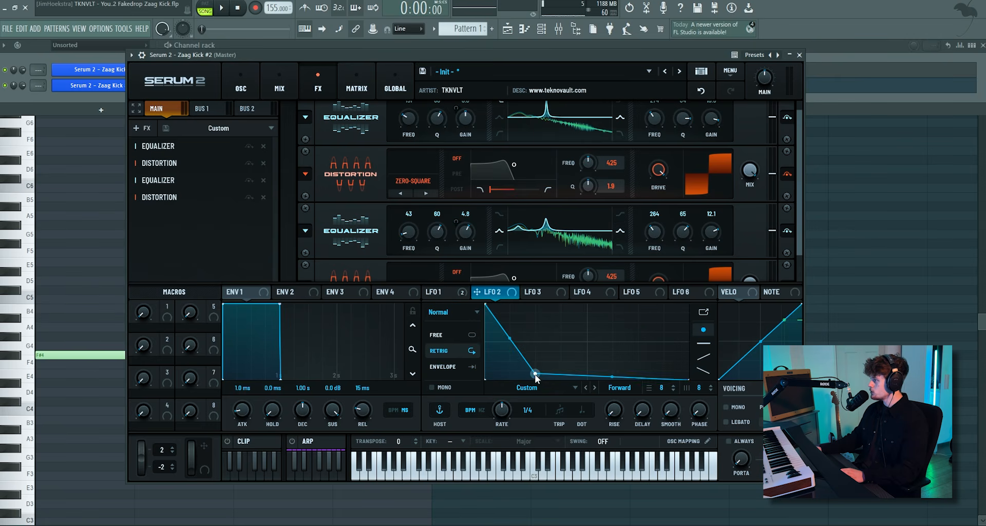
drag(499, 297, 692, 252)
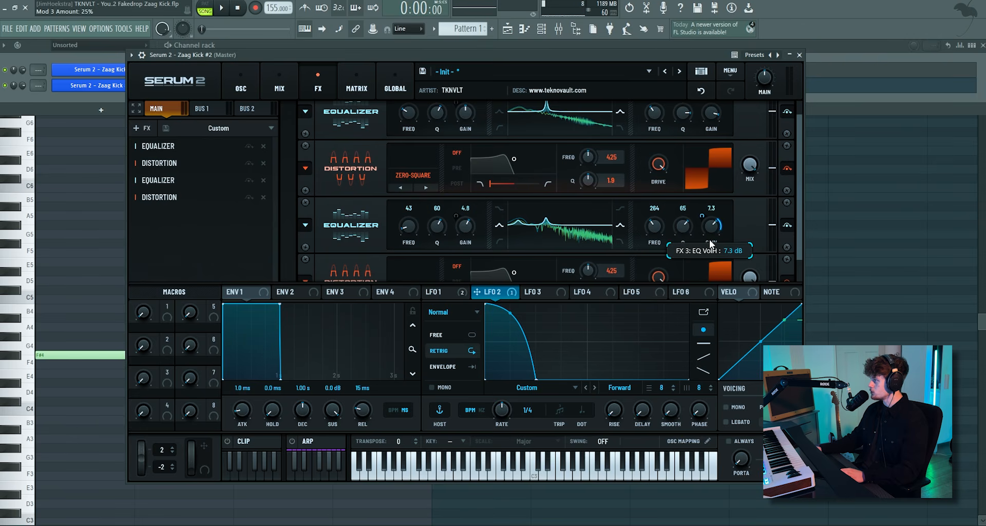
Step: Audition the kick and tune the second equalizer's high band to 279 Hz with a base gain of 1.3 dB
key(space)
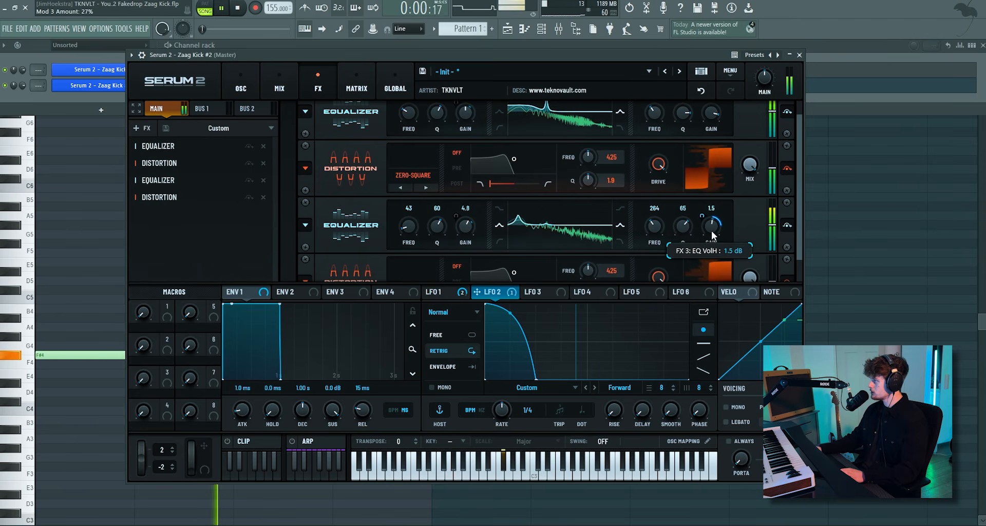
drag(649, 228, 655, 230)
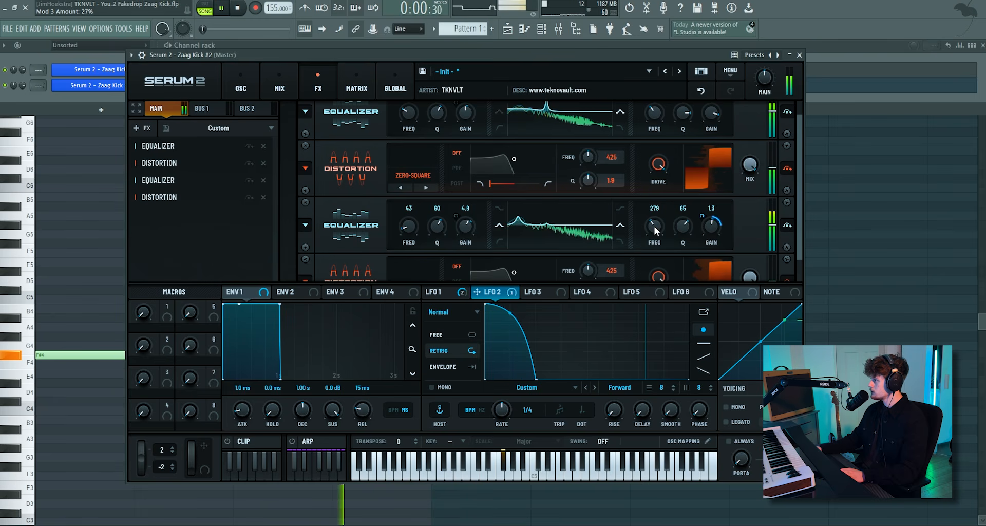
scroll(670, 154, up, 1)
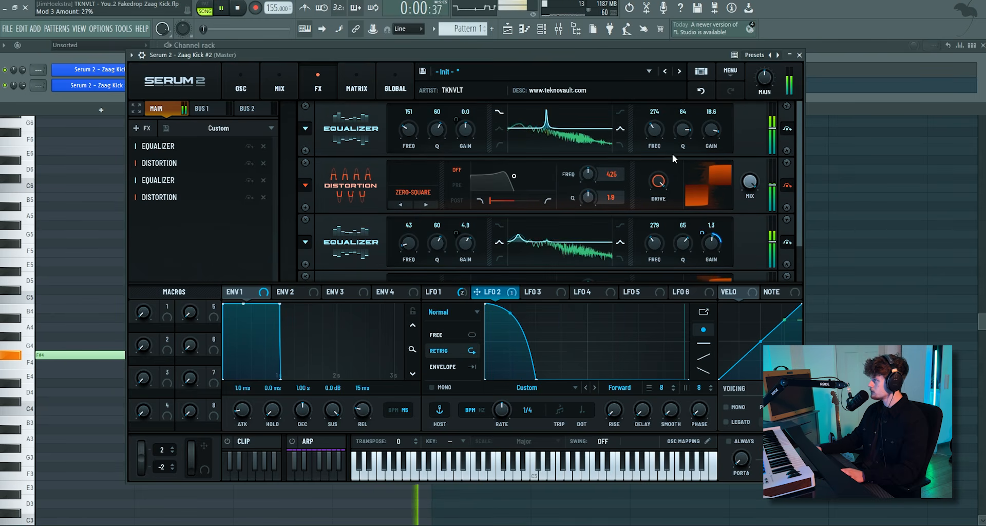
scroll(669, 161, down, 1)
key(space)
Step: Assign Macro 1 to the high-band frequency of both equalizers with a positive modulation range
drag(167, 310, 651, 198)
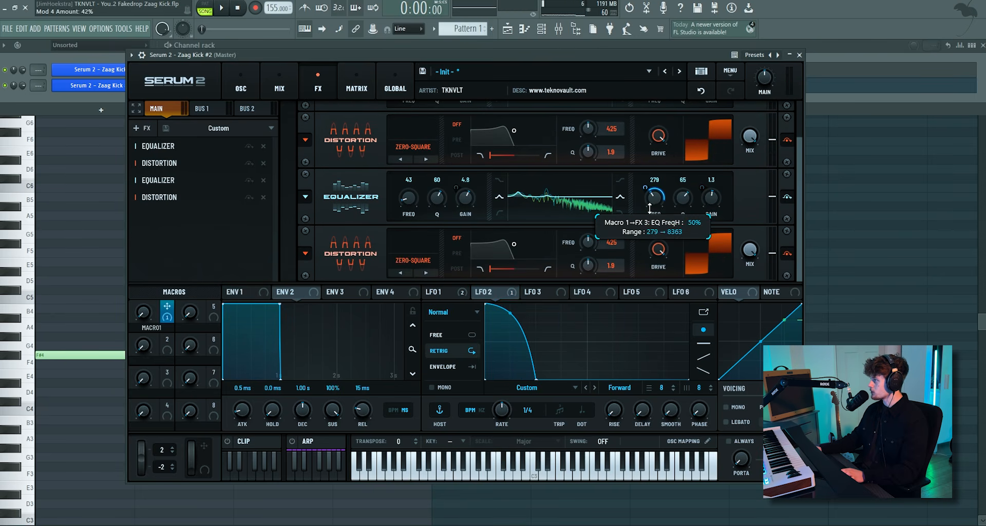
scroll(673, 184, up, 1)
drag(167, 310, 653, 133)
drag(646, 120, 650, 144)
Step: Set the amount of Macro 1's modulation of the first equalizer's high-band frequency to 14, and return to the effects
click(356, 85)
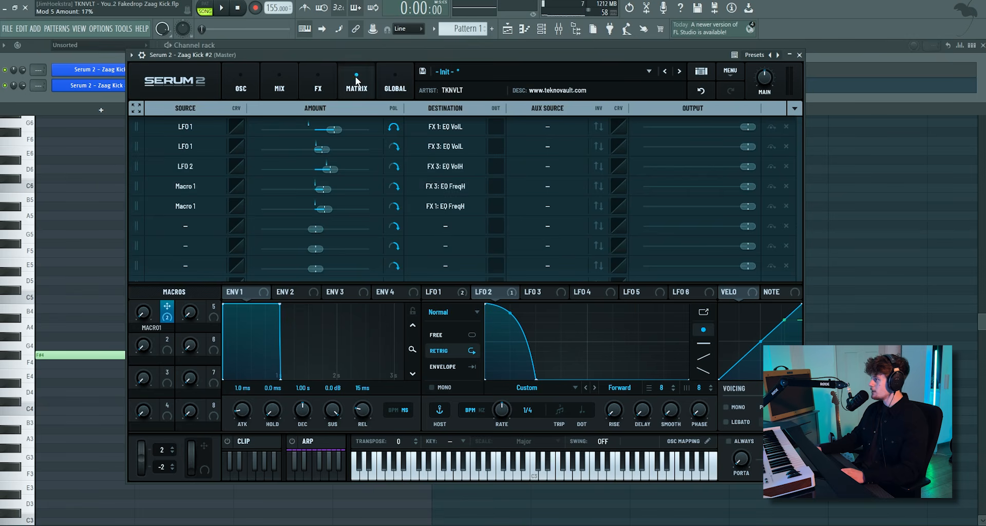
scroll(332, 211, up, 3)
text(14)
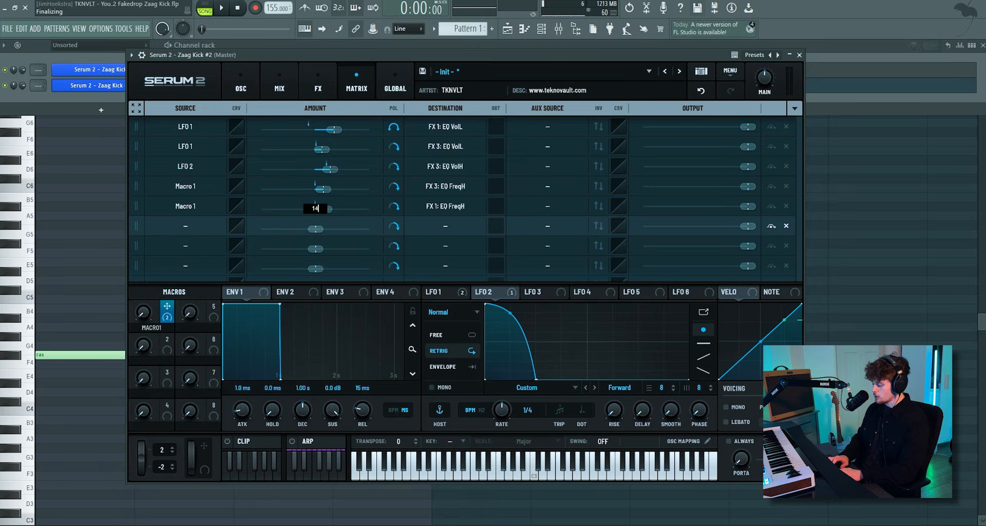
click(324, 82)
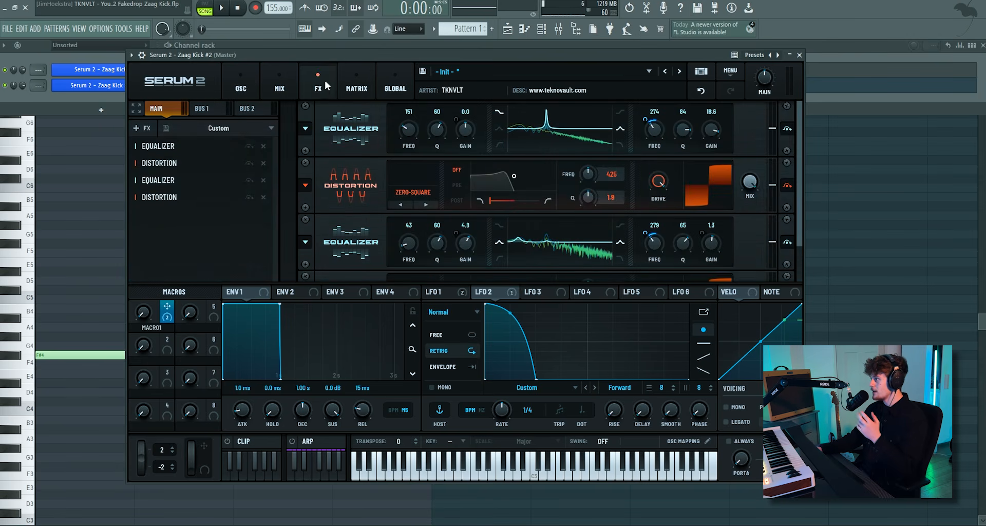
Step: Sweep Macro 1 up and back to zero while playing the kick to hear the pitch of both peaks move
drag(146, 312, 154, 264)
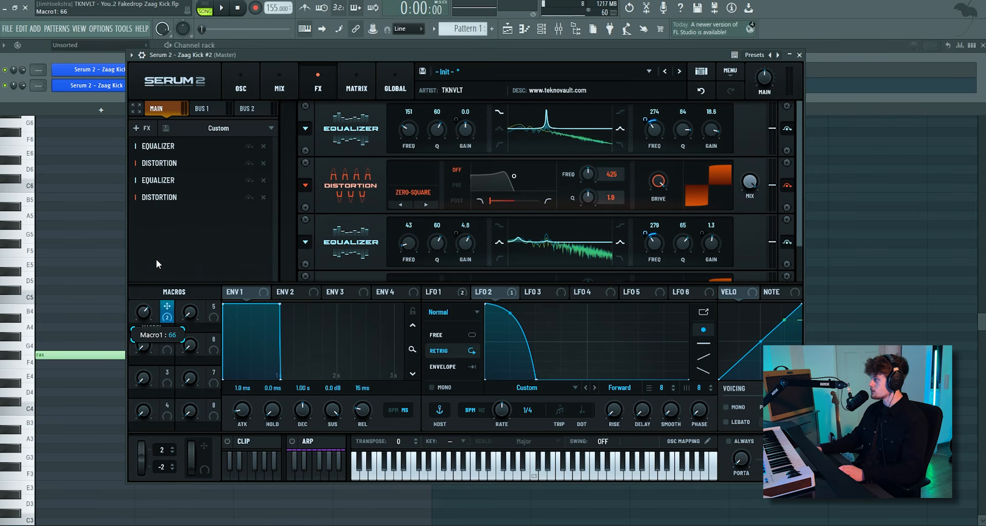
key(space)
drag(145, 310, 154, 258)
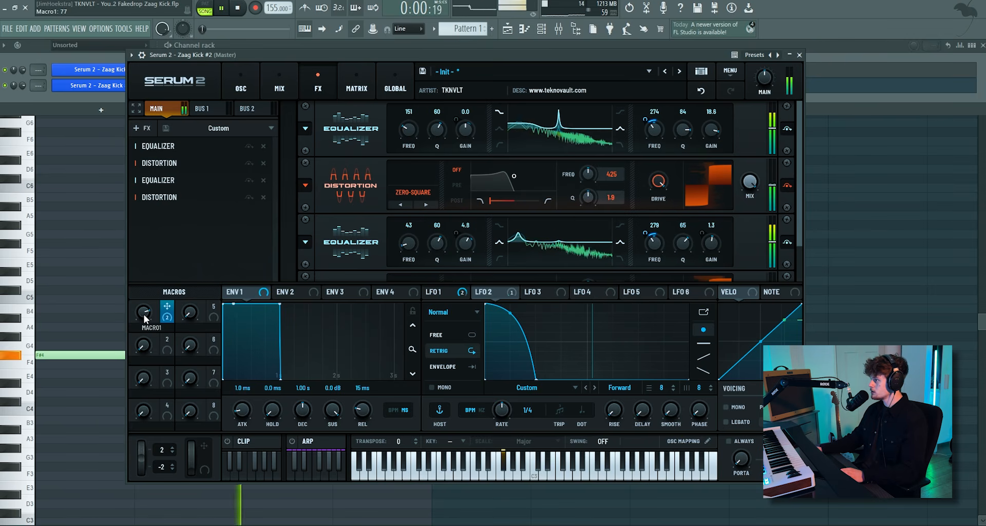
drag(144, 315, 144, 350)
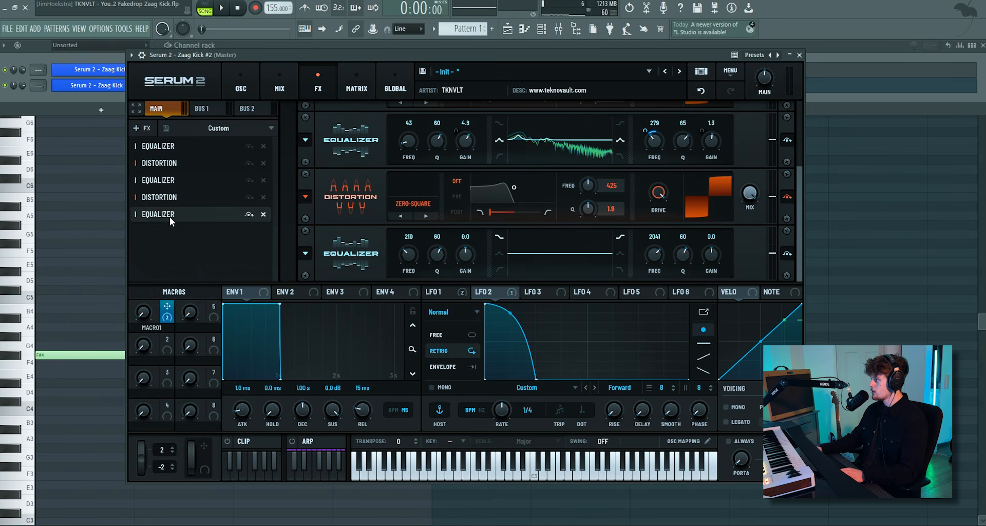
Step: Place a third Equalizer before the last Distortion, with a low-band peak cut of -12.6 dB at 147 Hz
drag(170, 217, 183, 193)
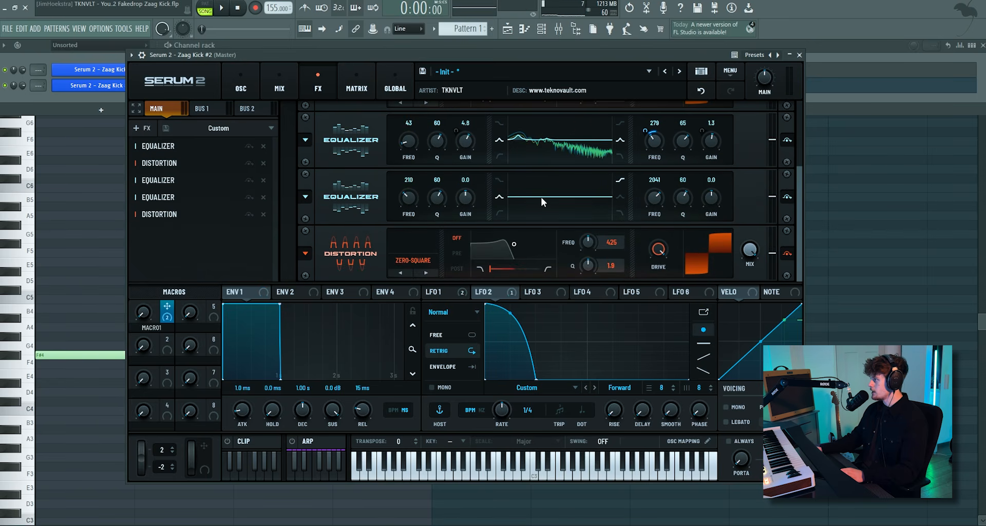
drag(467, 202, 466, 207)
key(space)
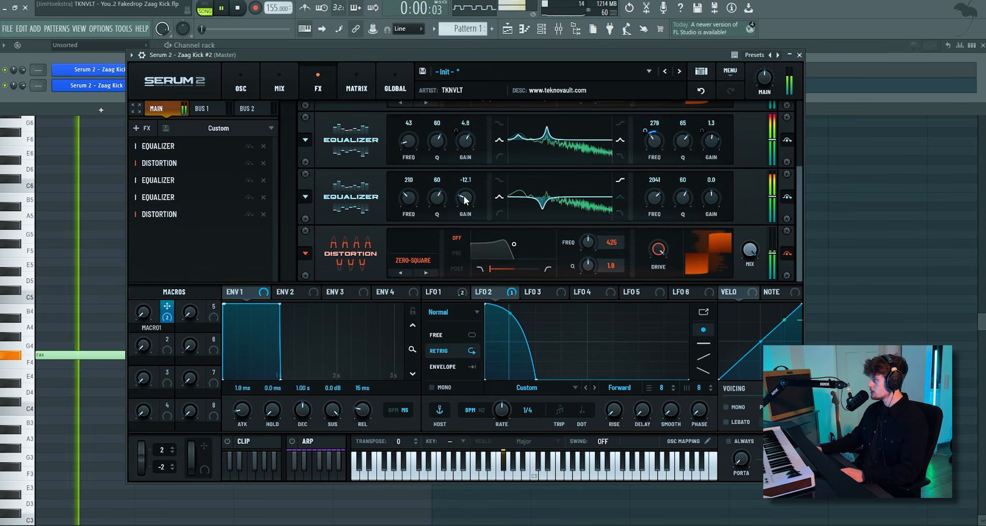
drag(409, 195, 409, 202)
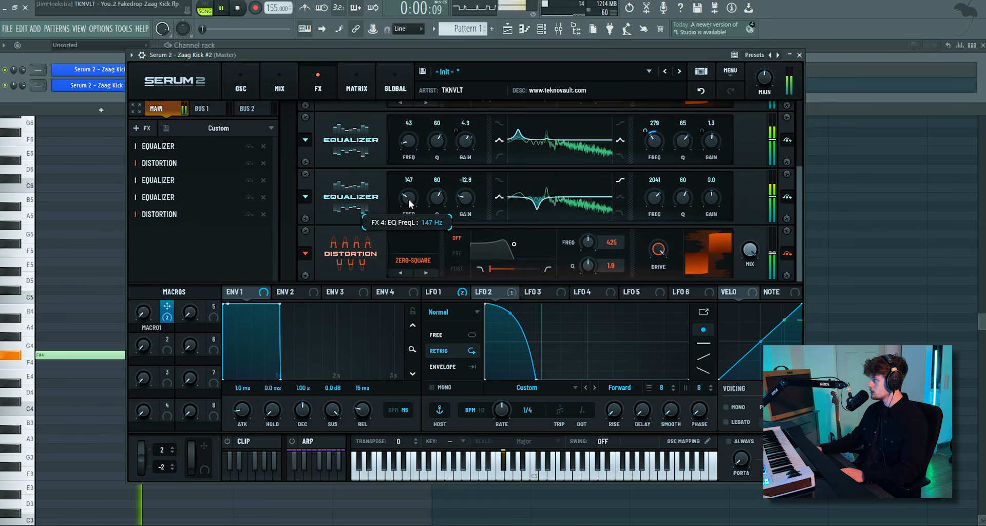
Step: Compare the playing kick with the third equalizer bypassed and active
click(787, 198)
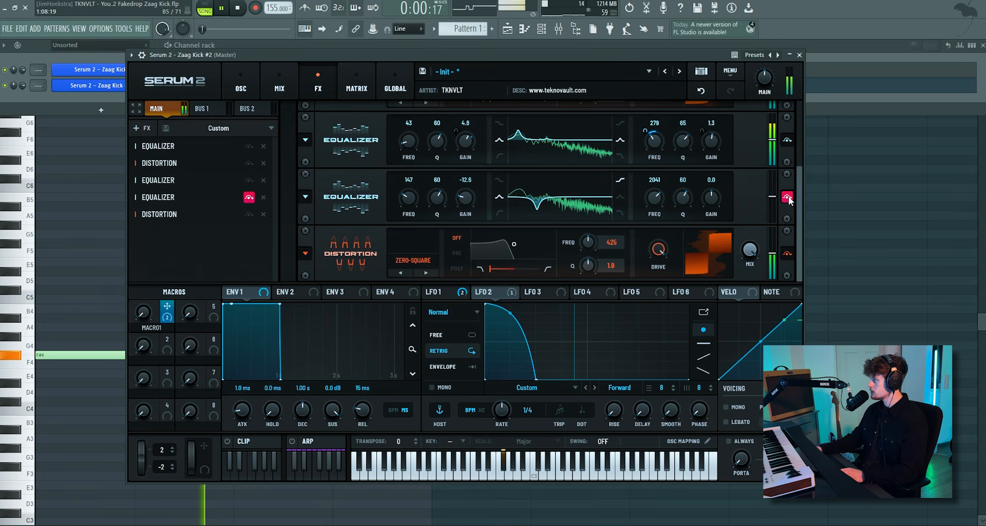
click(788, 199)
key(space)
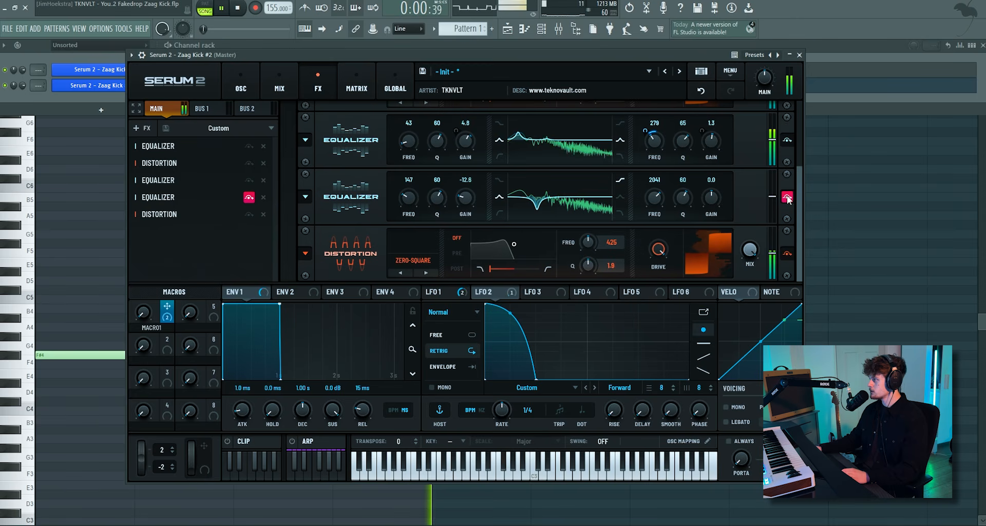
Step: Reactivate the third equalizer and set its low-band frequency to 151 Hz and its high-band frequency to 1319 Hz
click(788, 197)
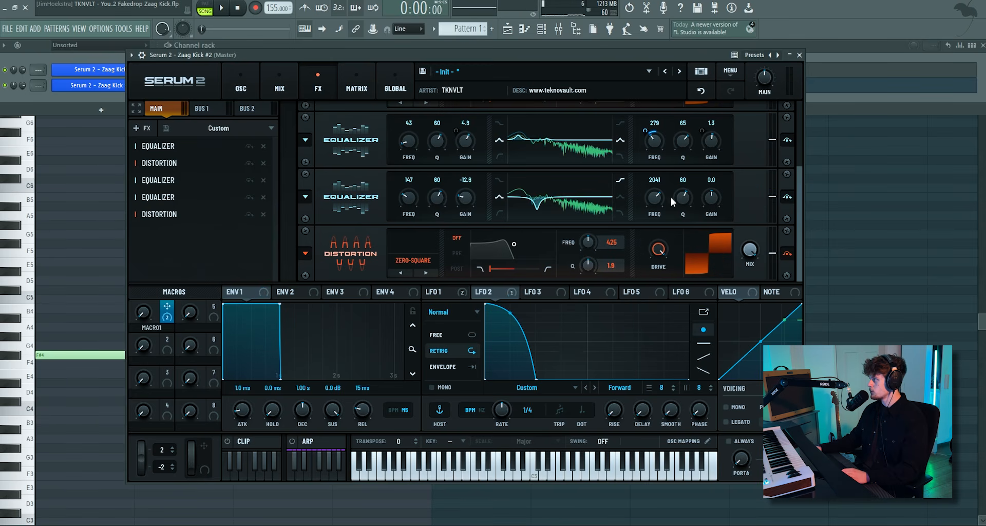
drag(655, 198, 655, 207)
drag(407, 197, 403, 196)
key(space)
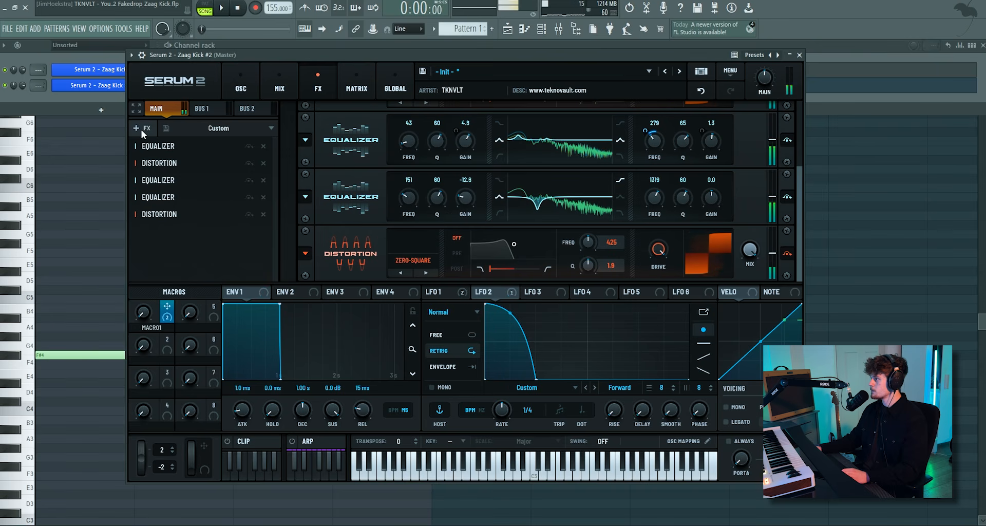
Step: Add a fourth Equalizer and a third Distortion at the end of the chain, with the distortion set to SoftClip
click(141, 129)
click(159, 201)
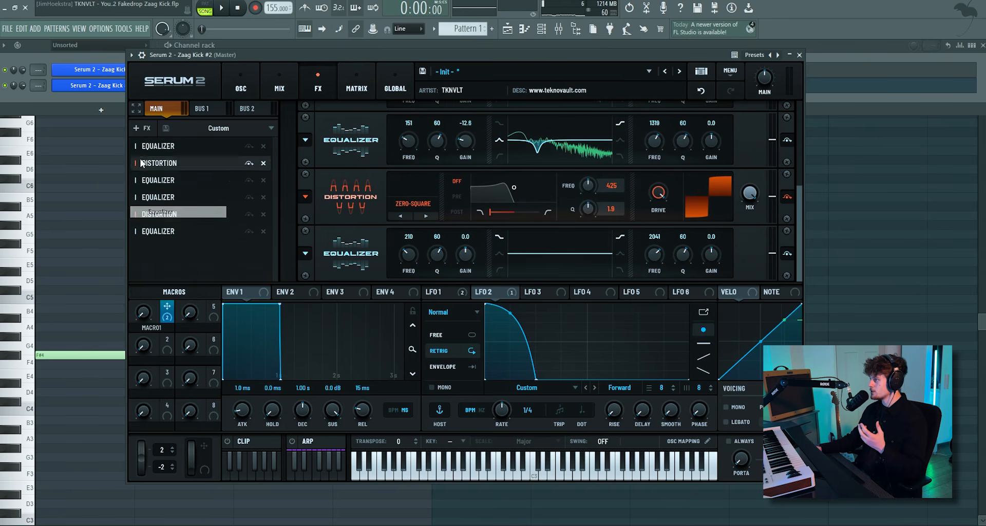
click(137, 125)
click(160, 211)
click(413, 261)
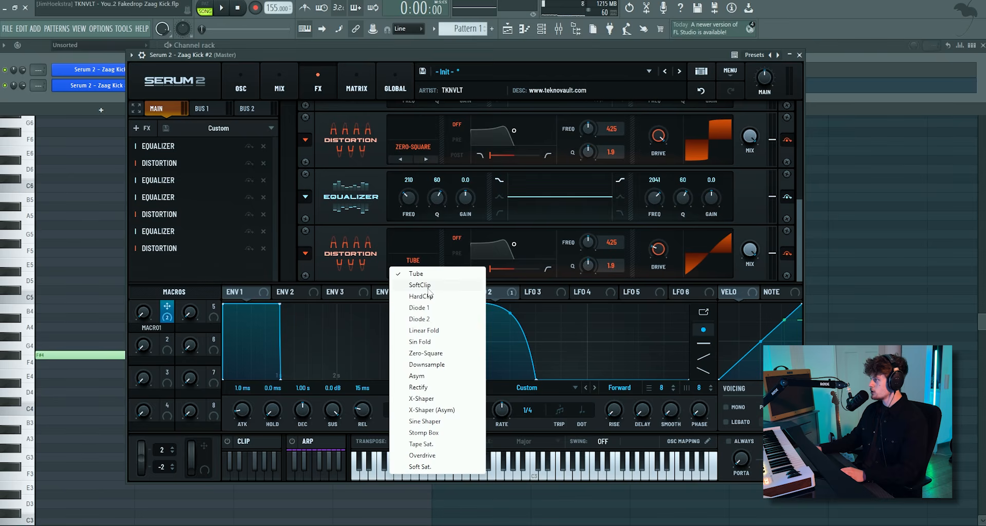
click(420, 284)
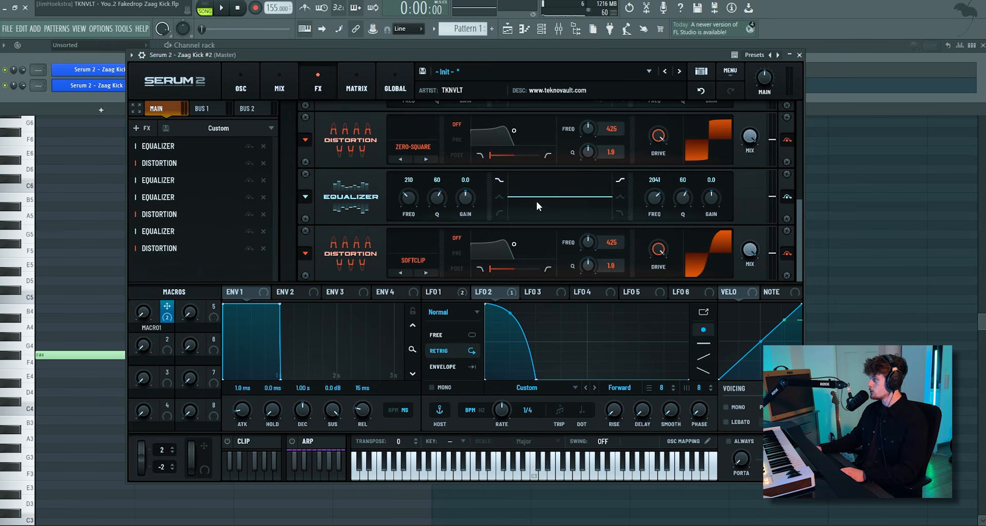
Step: Modulate the fourth equalizer's low-band gain with LFO 1 at about 15% and set its low-band frequency to 132 Hz
click(440, 293)
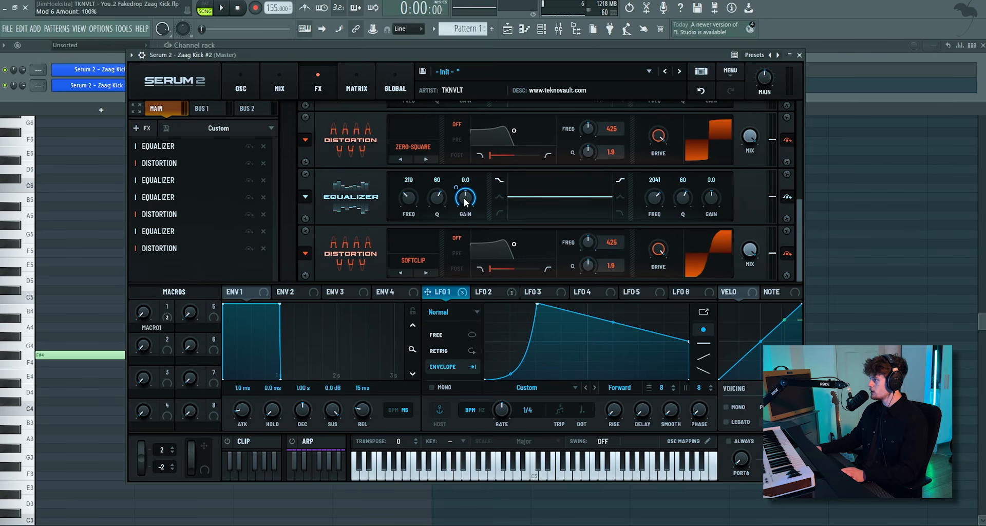
key(space)
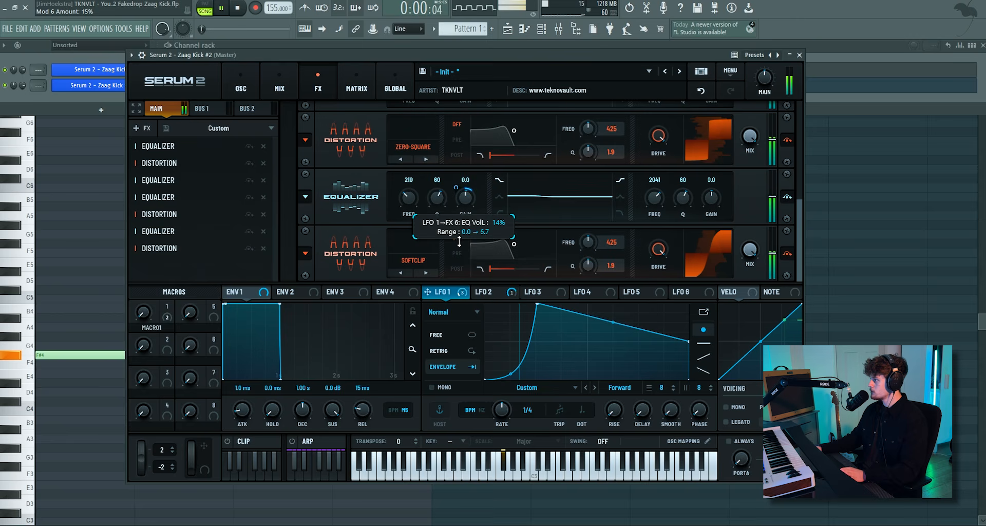
drag(406, 203, 458, 184)
key(space)
key(space)
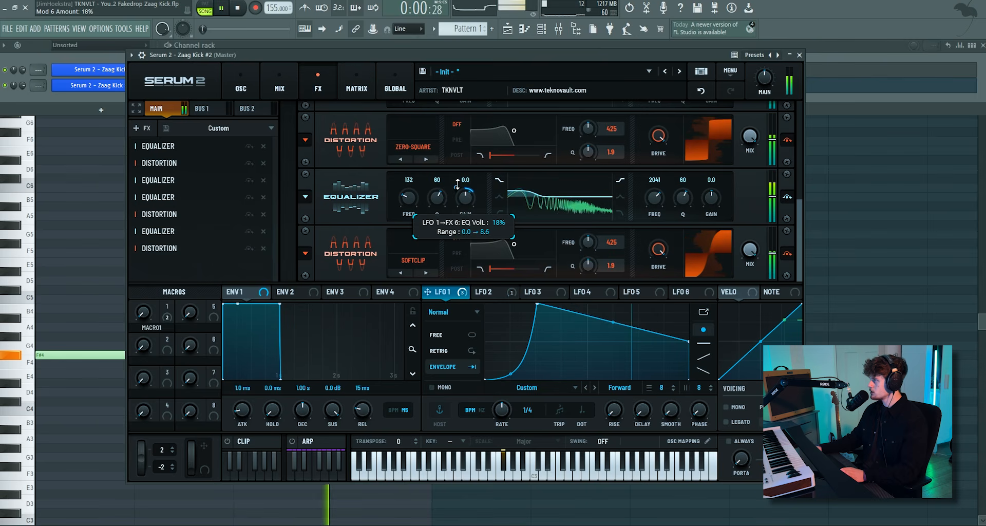
Step: Compare the playing kick with the fourth equalizer bypassed and active
click(789, 200)
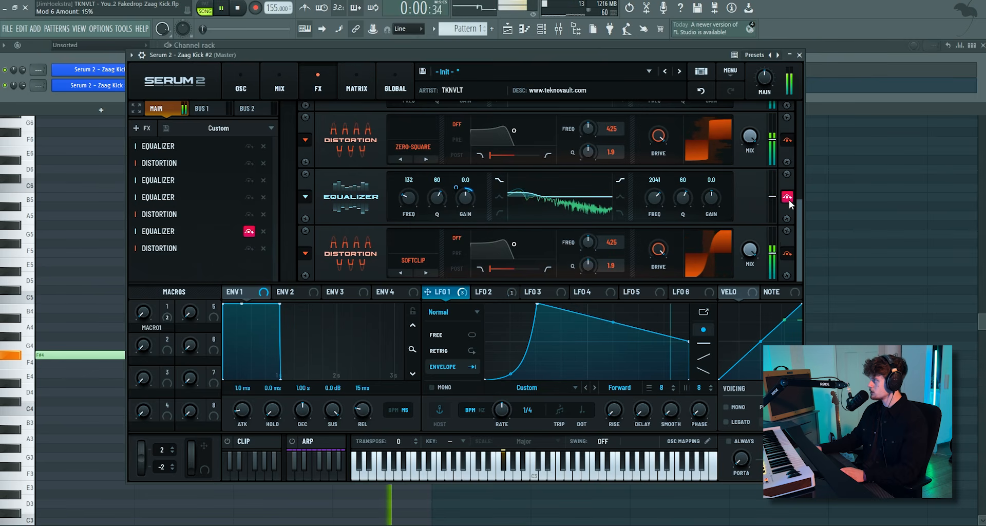
click(789, 197)
key(space)
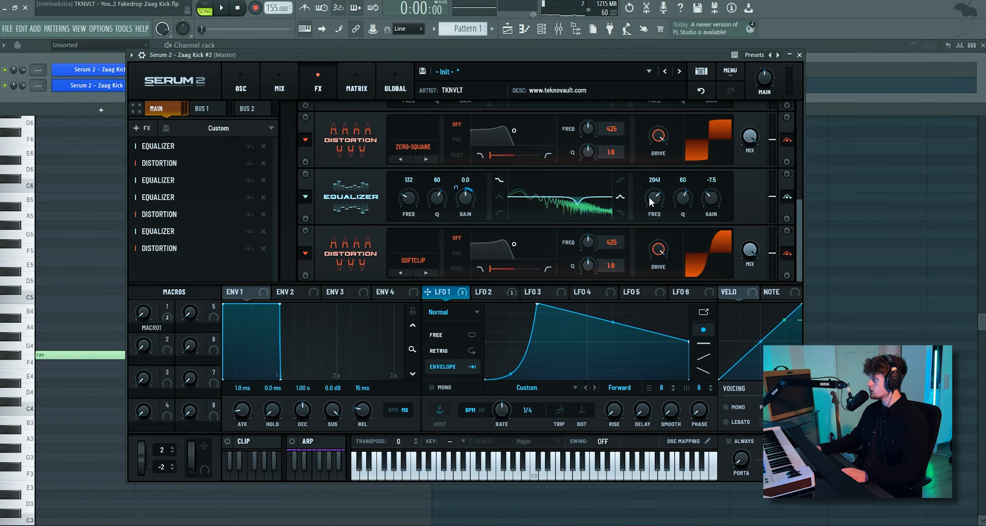
Step: Give the fourth equalizer a high-band peak cut of -4.4 dB at 244 Hz with a Q of 53
drag(649, 233, 648, 233)
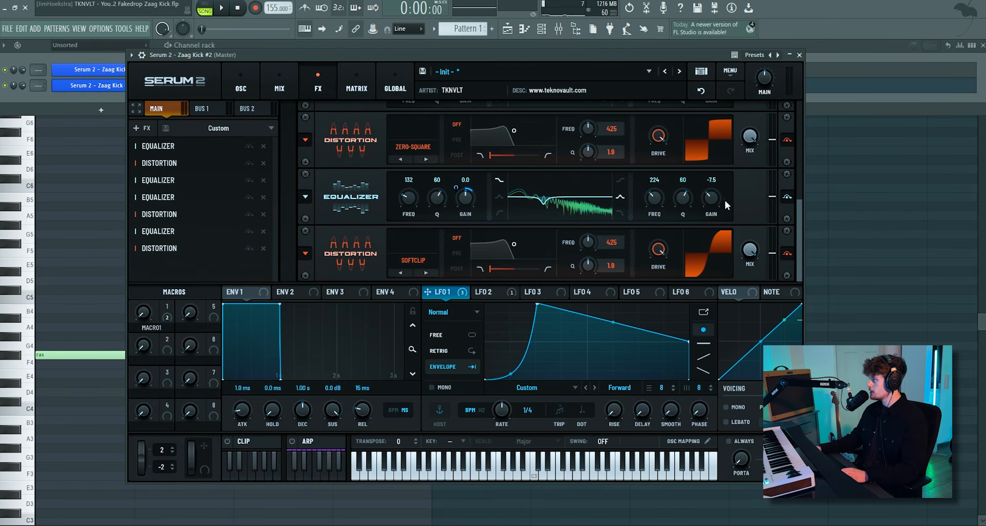
drag(683, 195, 685, 198)
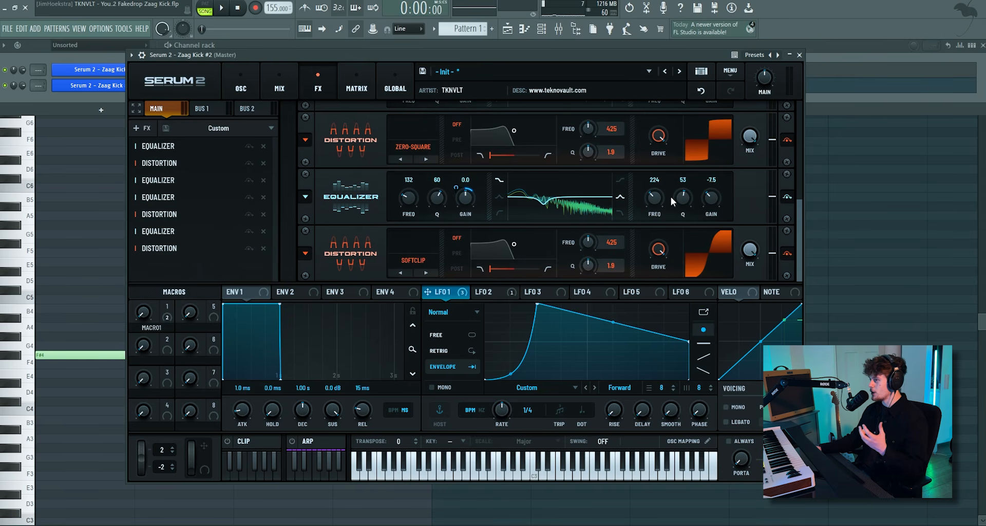
key(space)
drag(655, 199, 715, 190)
key(space)
Step: Place a fifth Equalizer before the SoftClip Distortion, with a high-shelf boost of 5.0 dB at 2214 Hz and a Q of 35
click(141, 128)
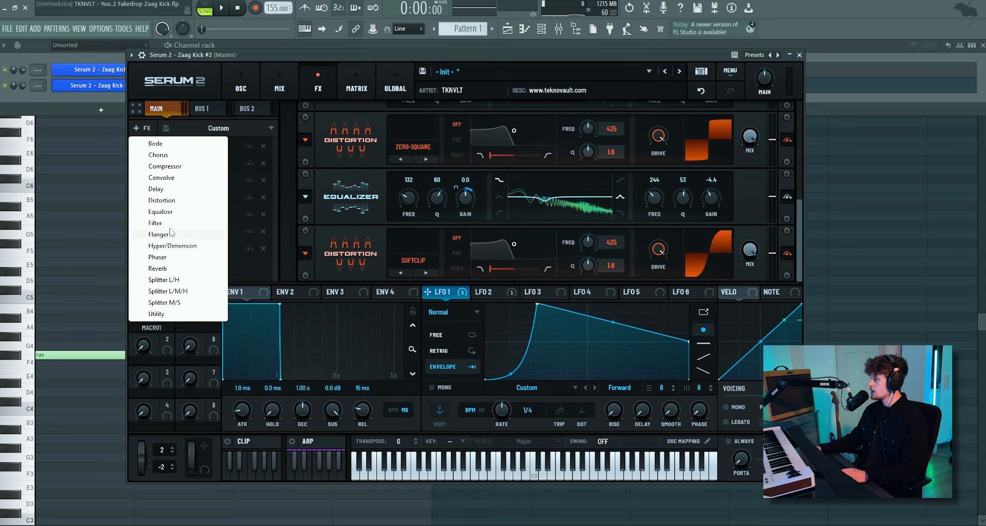
click(170, 211)
drag(161, 265, 177, 241)
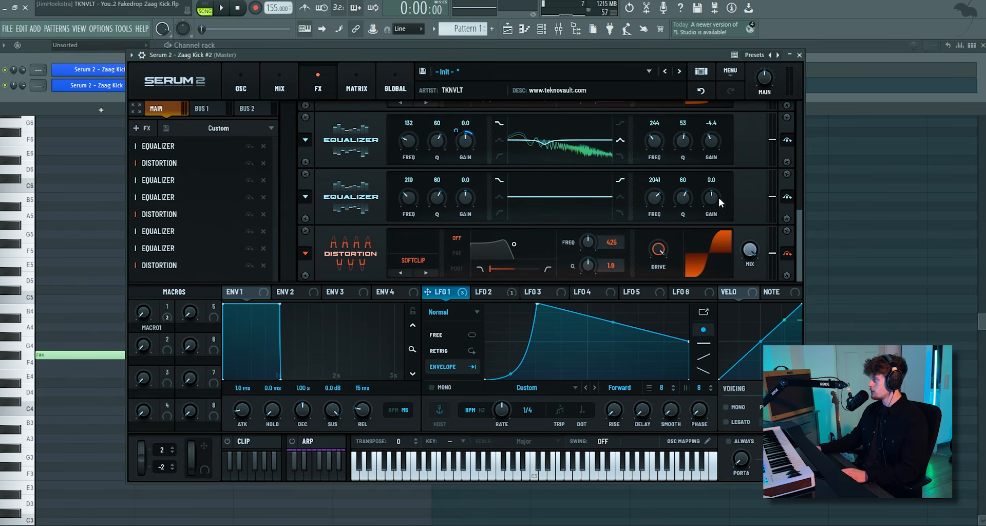
key(space)
drag(684, 199, 711, 204)
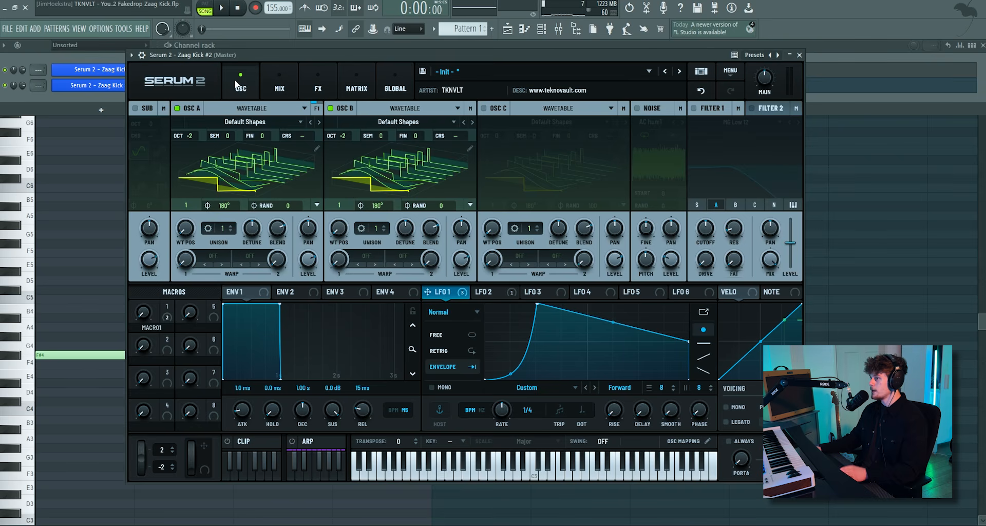
Step: Set oscillator B's first warp mode to Sync and adjust its warp amount while the kick plays
click(367, 257)
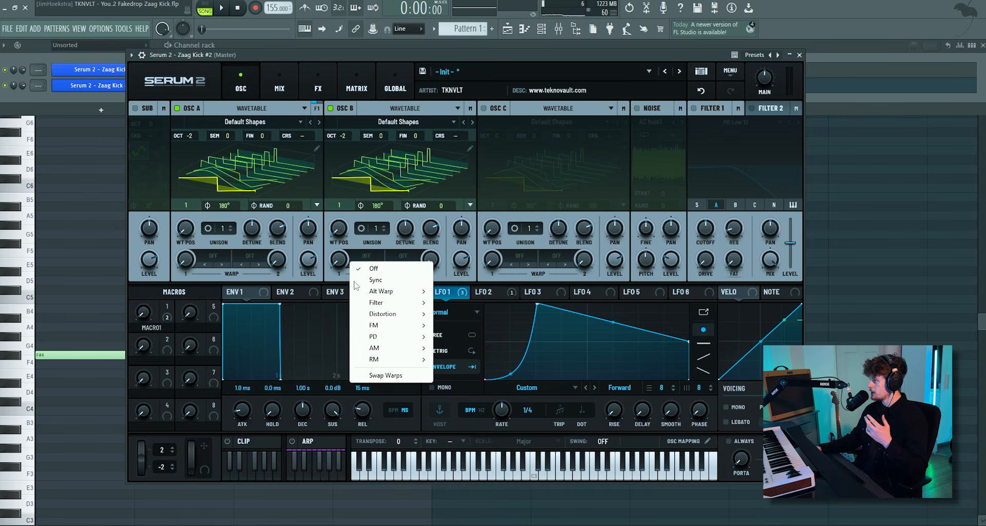
click(375, 280)
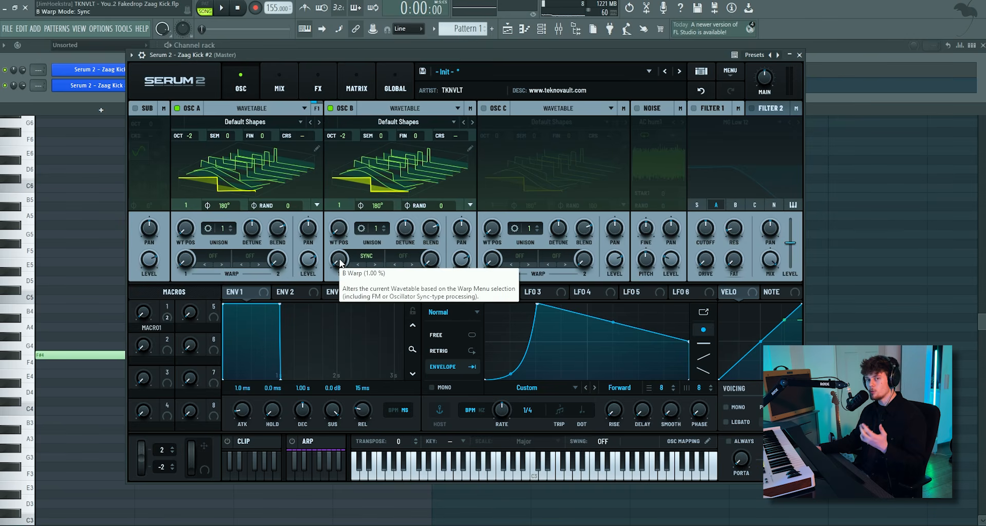
key(space)
drag(344, 264, 347, 210)
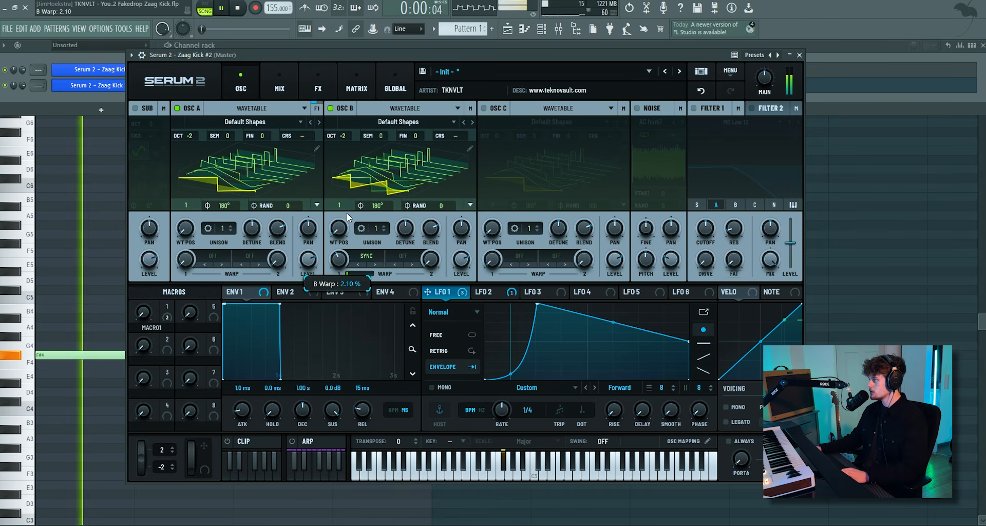
drag(340, 259, 342, 254)
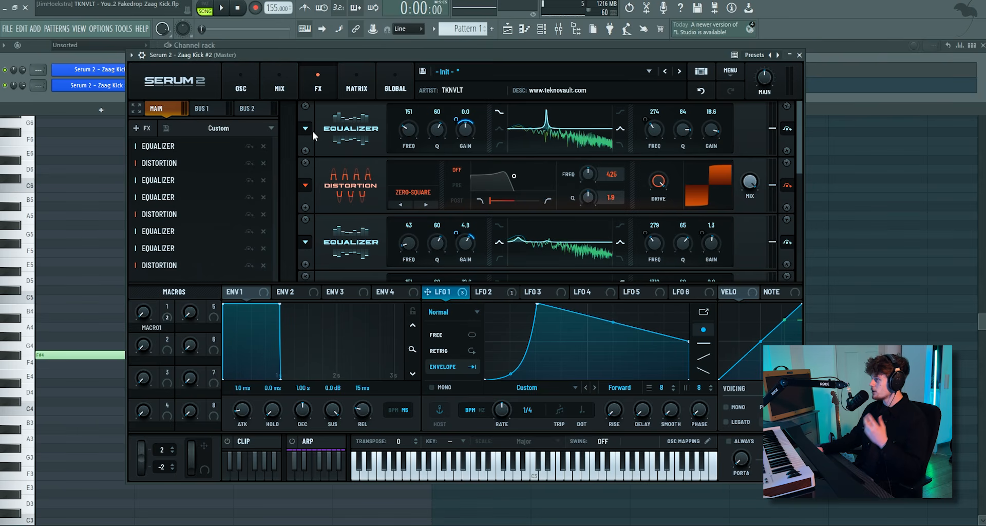
Step: Try the first equalizer's low band at 103 Hz with 0.4 dB gain and Macro 1 at 16 while playing the kick
key(space)
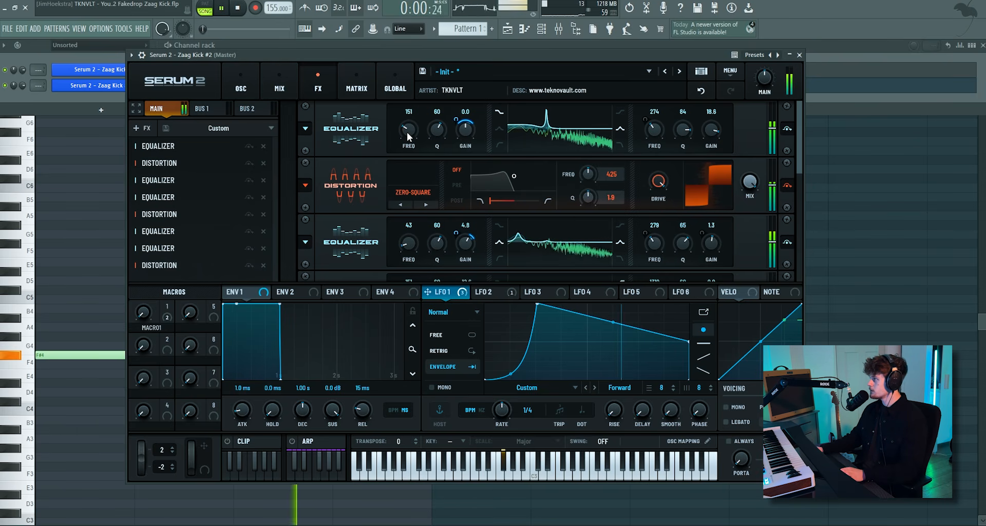
drag(410, 127, 473, 100)
key(space)
key(space)
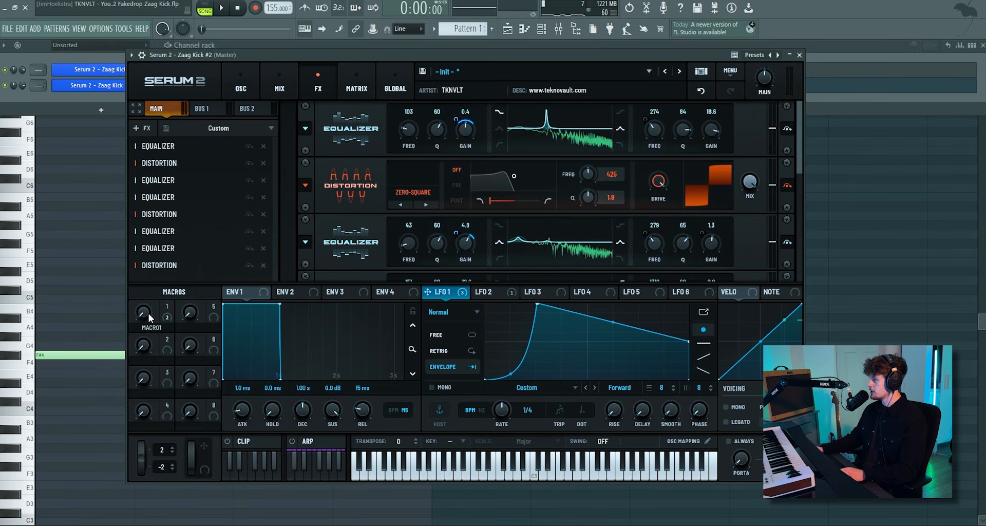
drag(149, 314, 158, 291)
key(space)
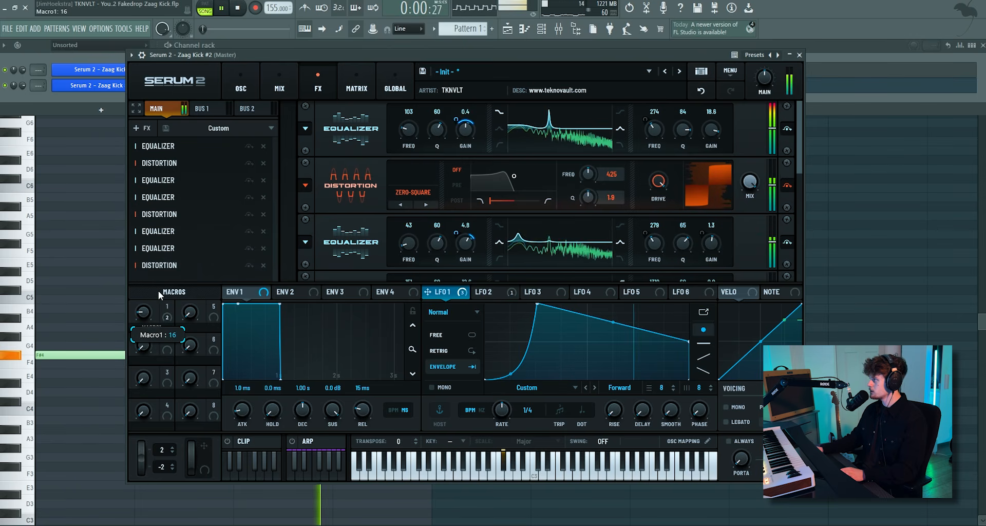
key(space)
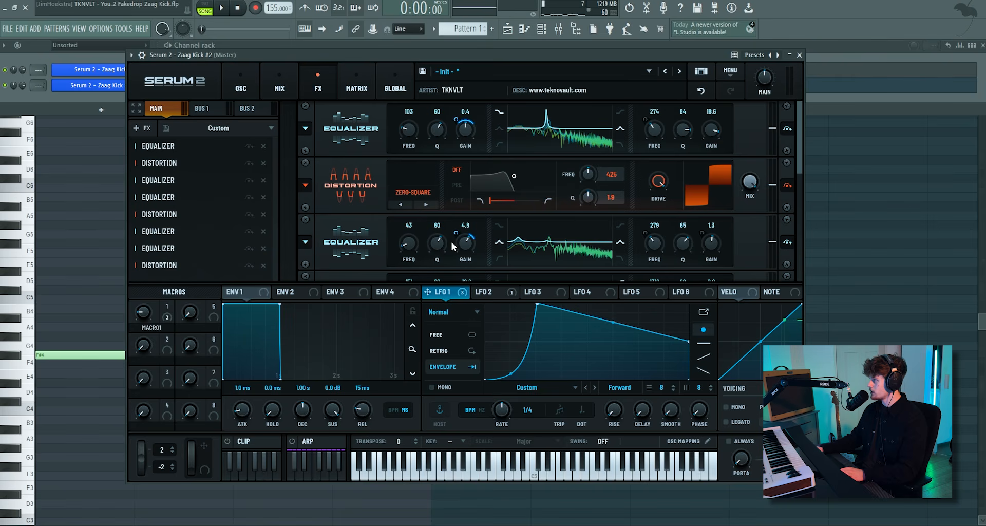
Step: Set the first equalizer's low band to 98 Hz with 10.6 dB gain and the second equalizer's low-band gain to 11.9 dB
drag(467, 244, 465, 227)
key(space)
drag(411, 132, 471, 112)
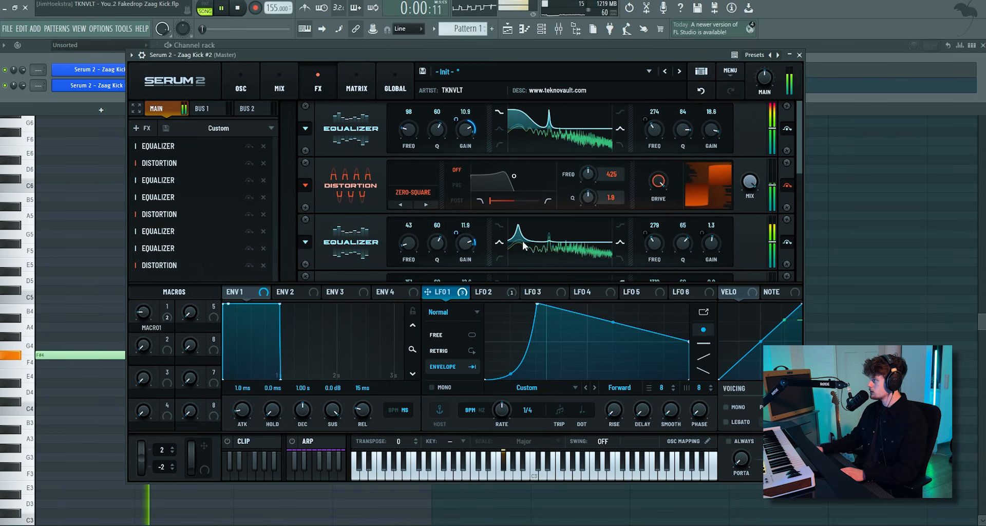
Step: Lower the first and second equalizers' low-band gains to 3.4 dB and 8.2 dB while raising Macro 1 to 82
drag(149, 318, 150, 313)
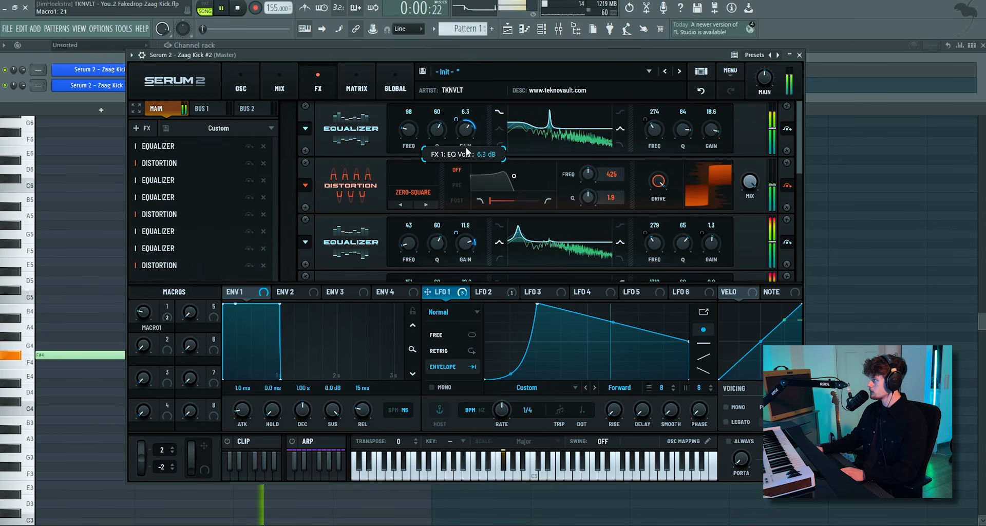
drag(467, 151, 466, 155)
mouse_move(466, 243)
mouse_down()
mouse_move(465, 265)
mouse_move(451, 255)
mouse_up()
drag(145, 317, 155, 283)
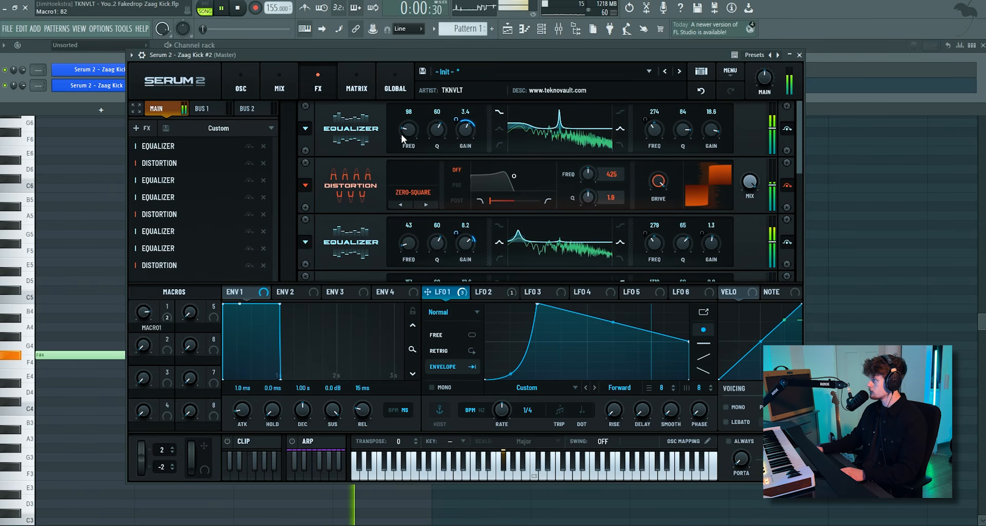
Step: Set the first and second equalizers' low-band gains to 4.2 dB and the third equalizer's low-band cut to -11.9 dB at 268 Hz
drag(462, 133, 471, 128)
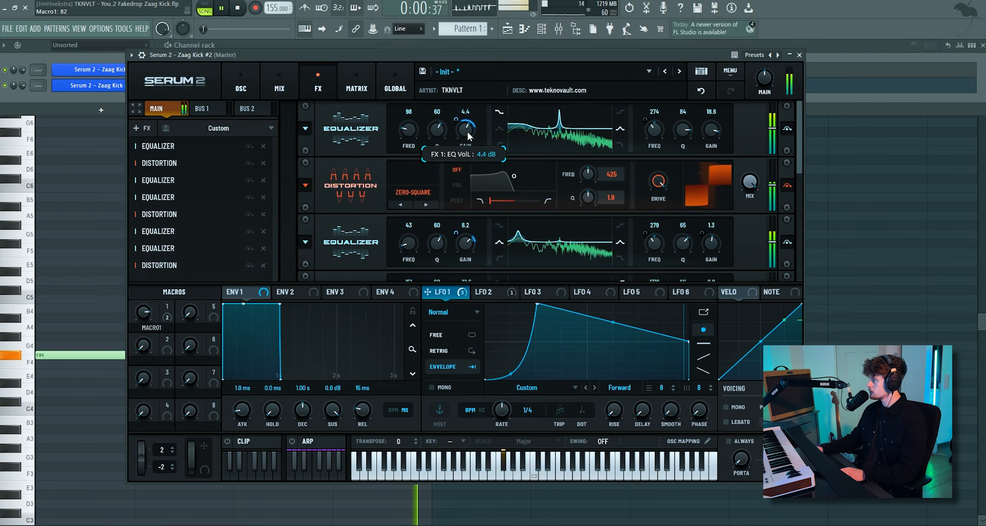
drag(466, 251, 467, 245)
scroll(318, 208, down, 3)
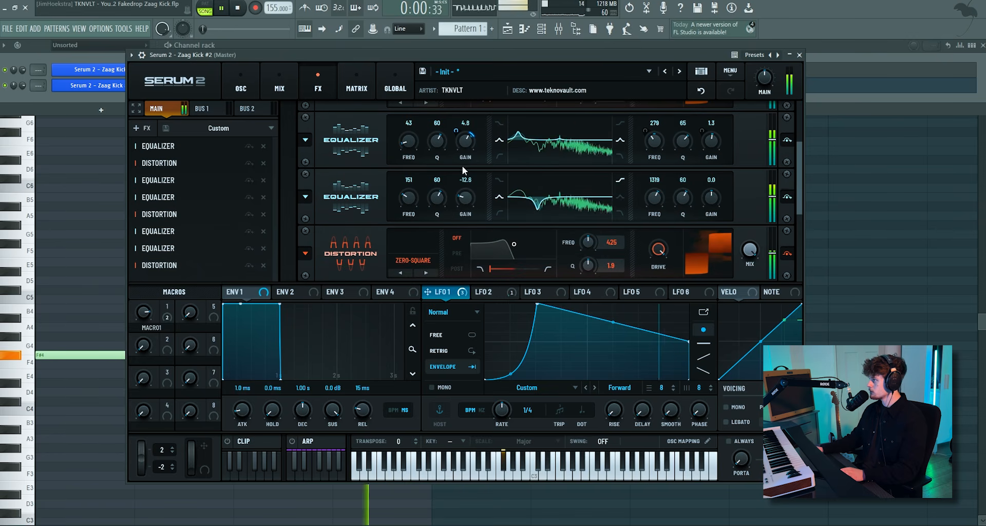
drag(470, 147, 471, 150)
mouse_move(463, 204)
mouse_down()
mouse_move(462, 215)
mouse_move(466, 195)
mouse_move(467, 205)
mouse_move(408, 215)
mouse_move(414, 189)
mouse_move(462, 197)
mouse_up()
key(space)
Step: Expand the effects view and place a new Sin Fold Distortion just before the second Zero-Square Distortion
click(136, 108)
click(142, 128)
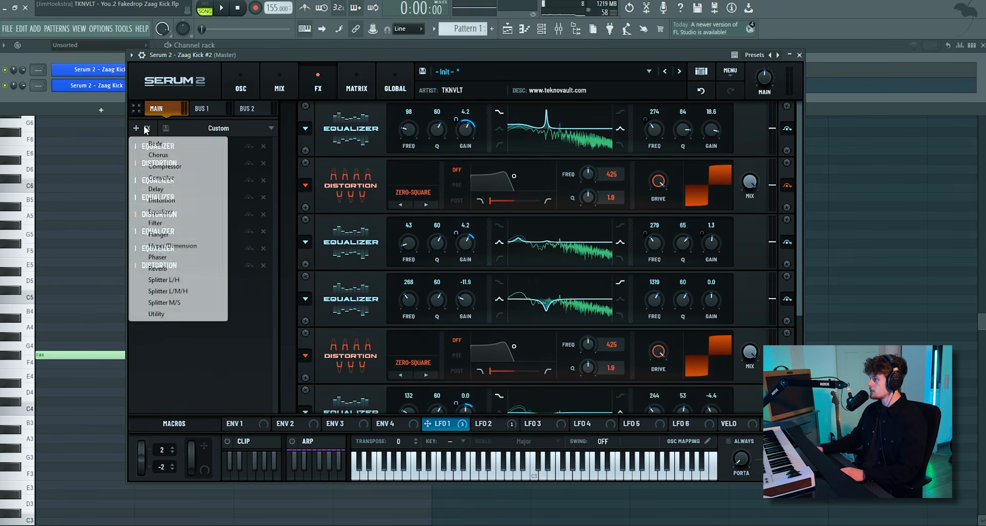
click(162, 201)
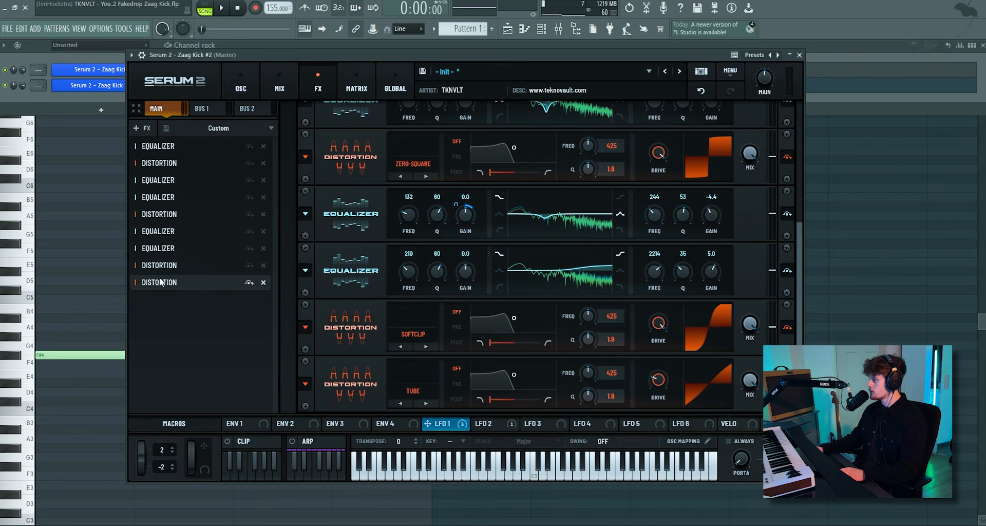
click(413, 391)
click(419, 265)
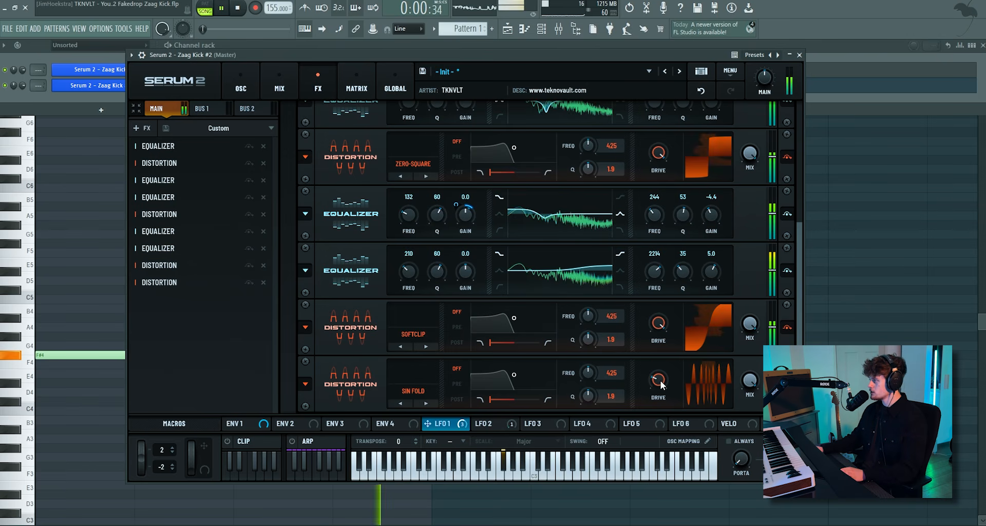
drag(164, 283, 196, 205)
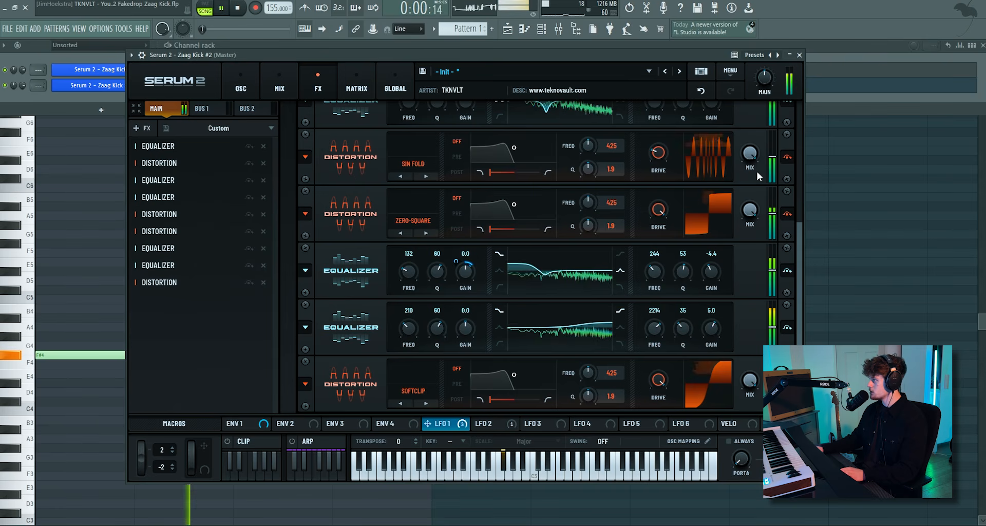
Step: Lower the drive and the mix of the Sin Fold distortion while playing the kick
drag(657, 154, 655, 171)
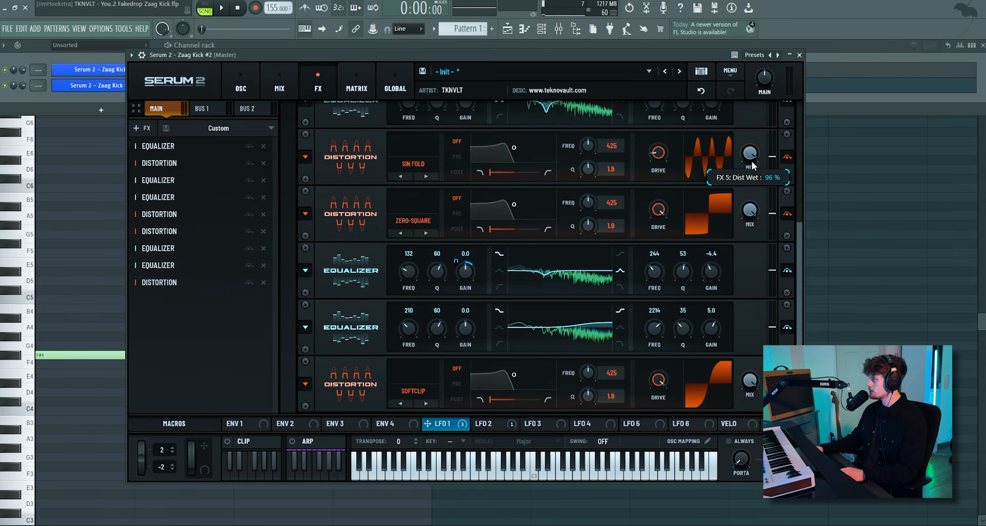
key(space)
drag(758, 158, 751, 226)
key(space)
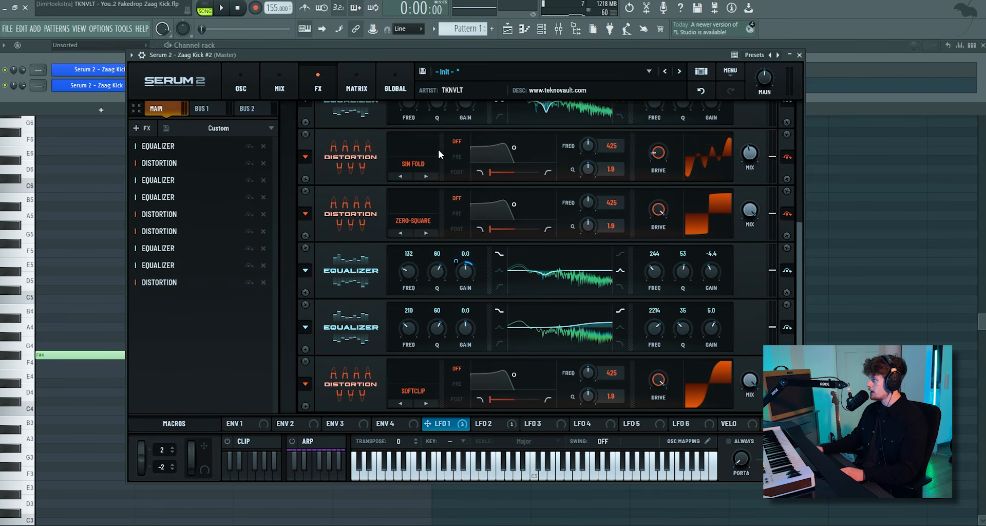
Step: Filter the signal before the Sin Fold distortion with a band-pass at 510 Hz and play the kick
mouse_move(498, 175)
mouse_down()
mouse_move(513, 149)
mouse_move(529, 149)
mouse_move(517, 154)
mouse_up()
key(space)
mouse_move(665, 154)
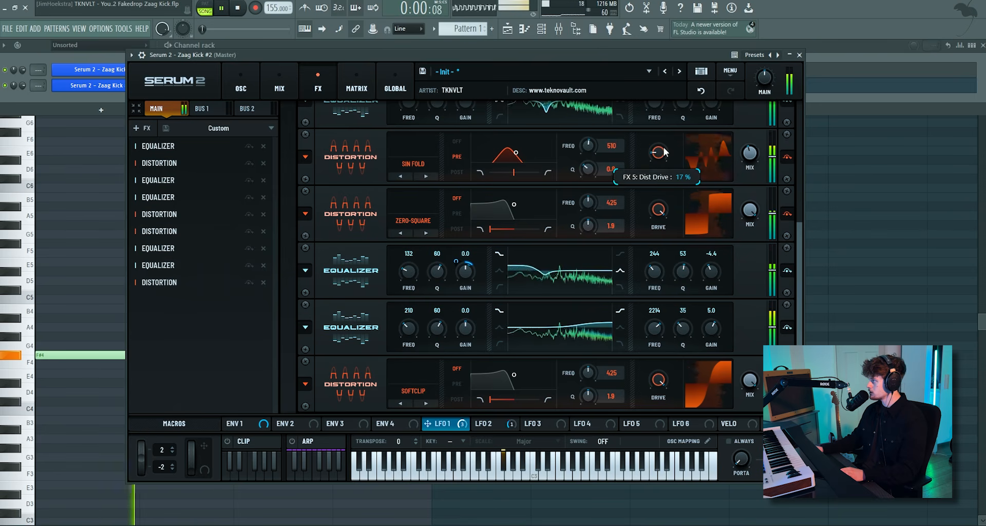
Step: Set the Sin Fold distortion's mix to 38% and shift its pre-filter towards low-pass at 312 Hz with Q 0.7 during playback
drag(750, 154, 751, 195)
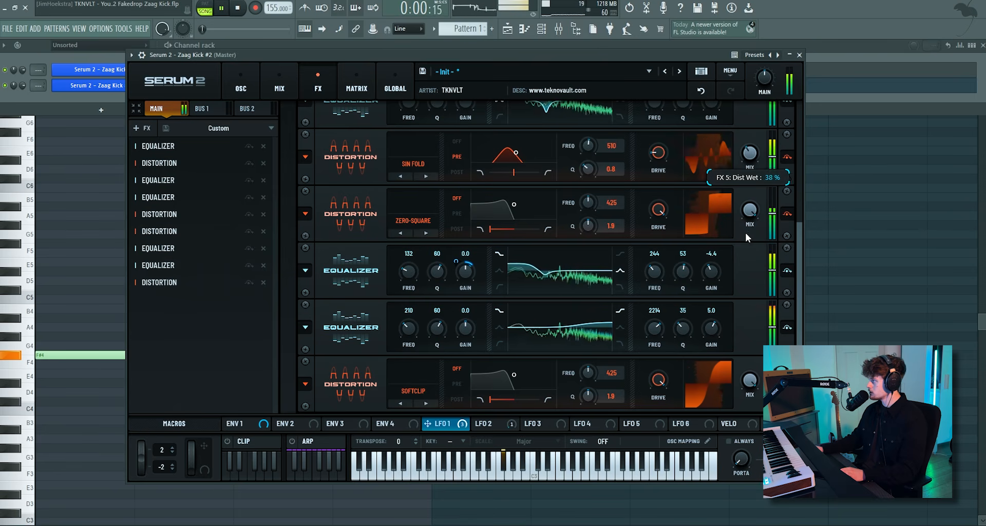
click(788, 157)
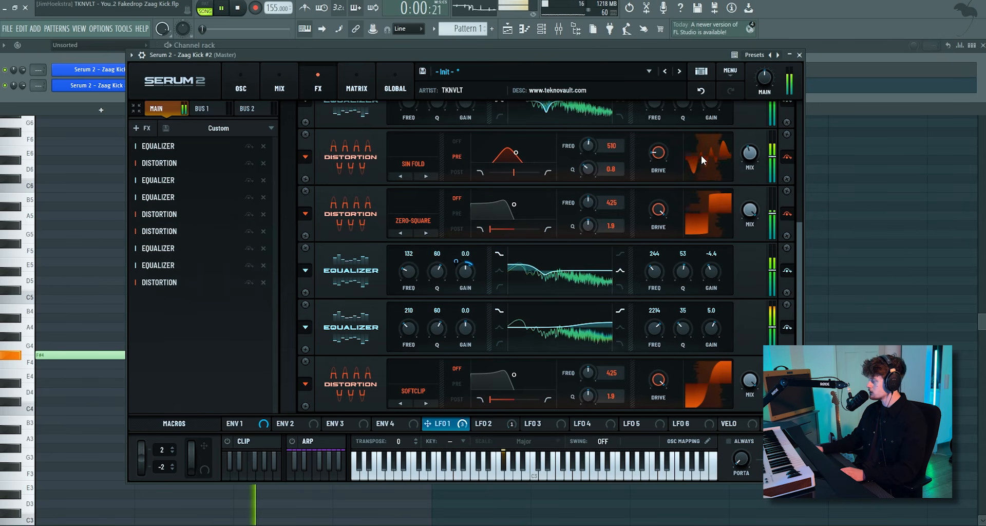
drag(516, 152, 469, 171)
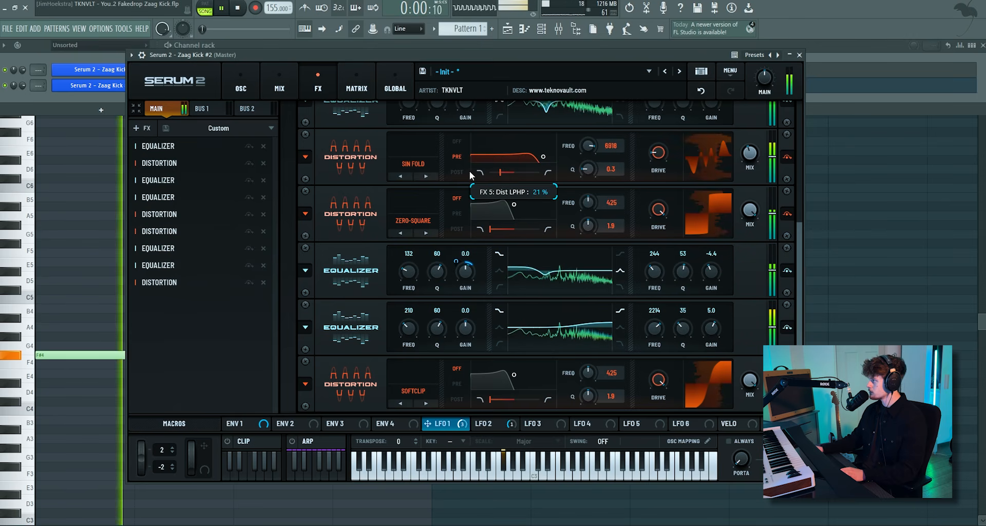
drag(543, 157, 520, 154)
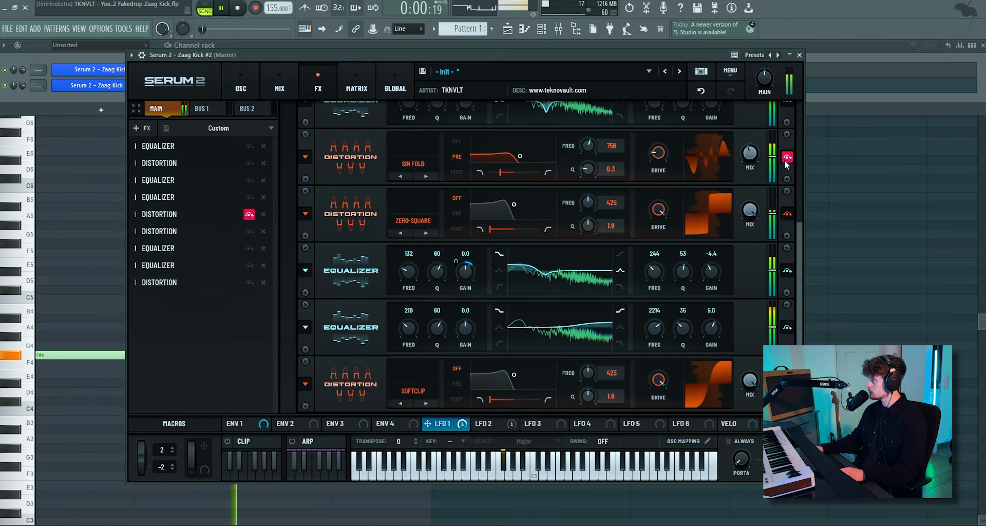
mouse_move(662, 155)
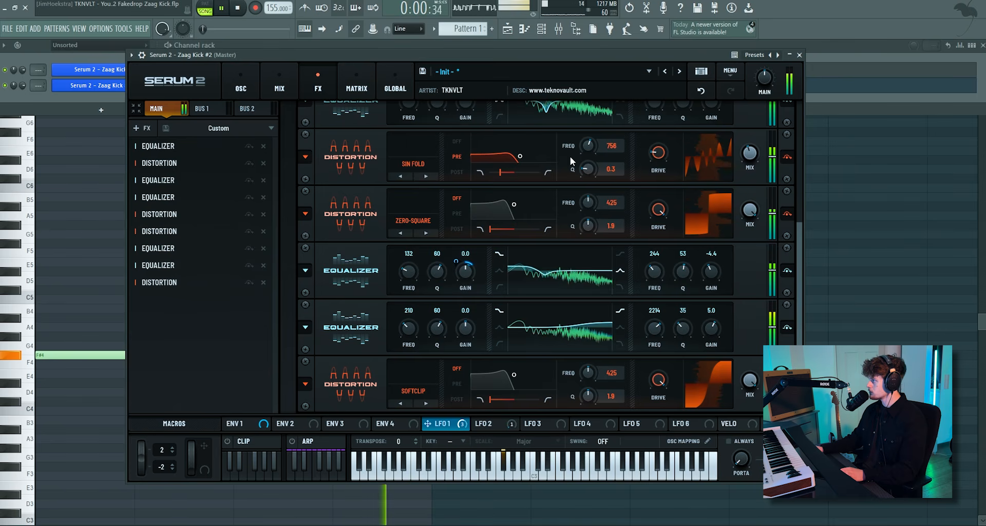
mouse_move(520, 157)
mouse_down()
mouse_move(523, 170)
mouse_move(513, 155)
mouse_up()
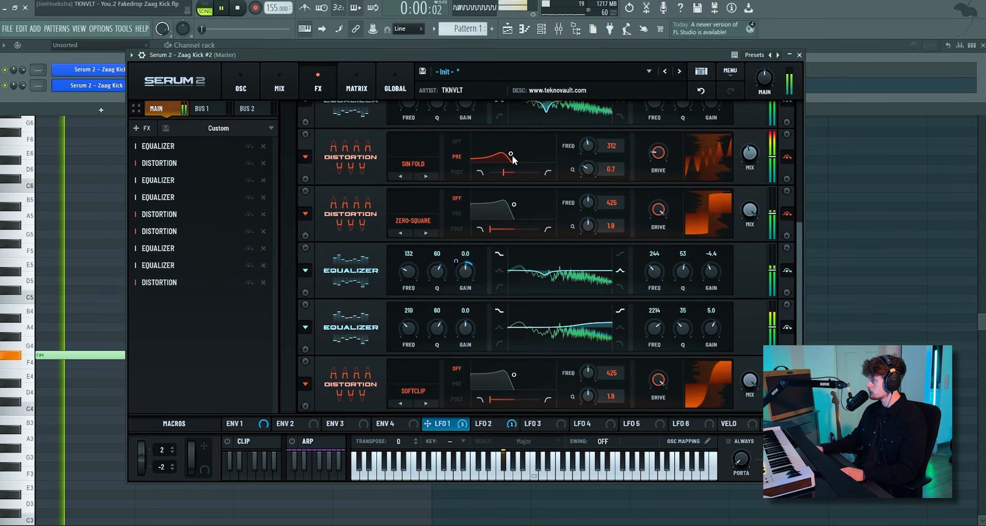
key(space)
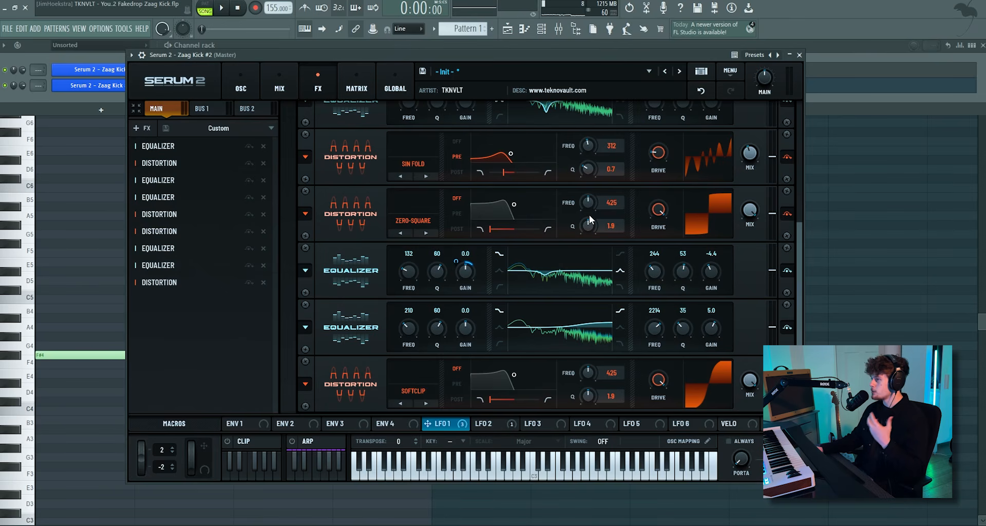
Step: Add a Filter effect of type Phs 36+ and place it just before the Sin Fold distortion
click(143, 128)
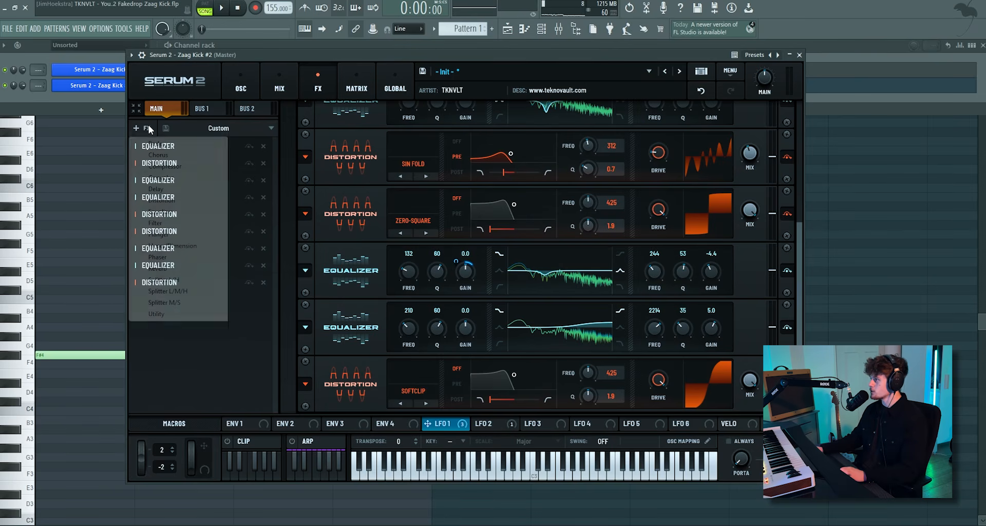
click(164, 223)
click(414, 380)
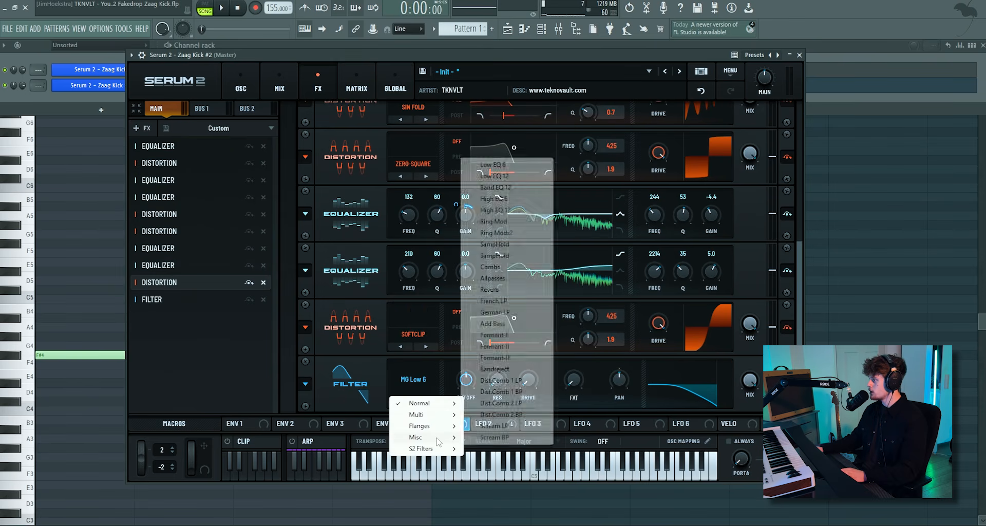
mouse_move(426, 426)
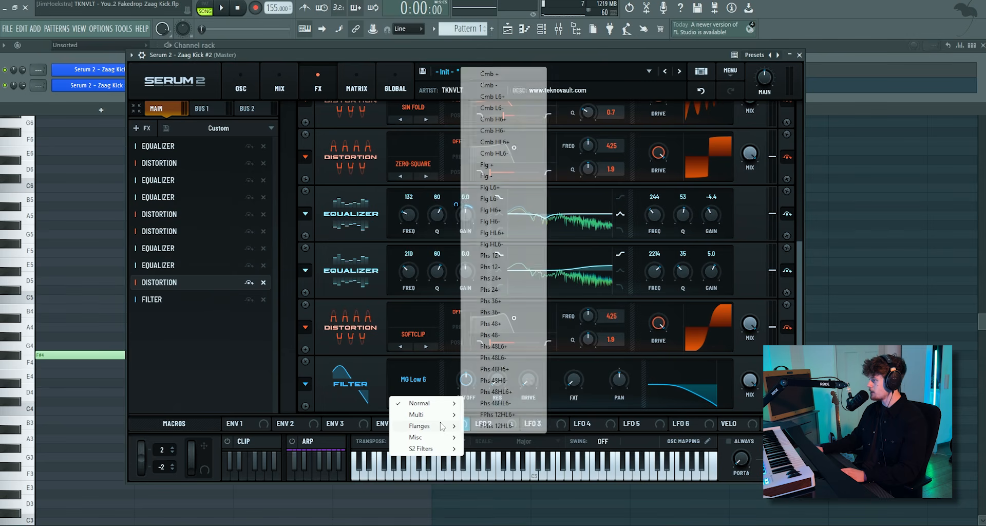
click(492, 300)
drag(200, 299, 202, 200)
Step: Play the kick with the Phs 36+ filter and adjust the filter's cutoff and wet mix
key(space)
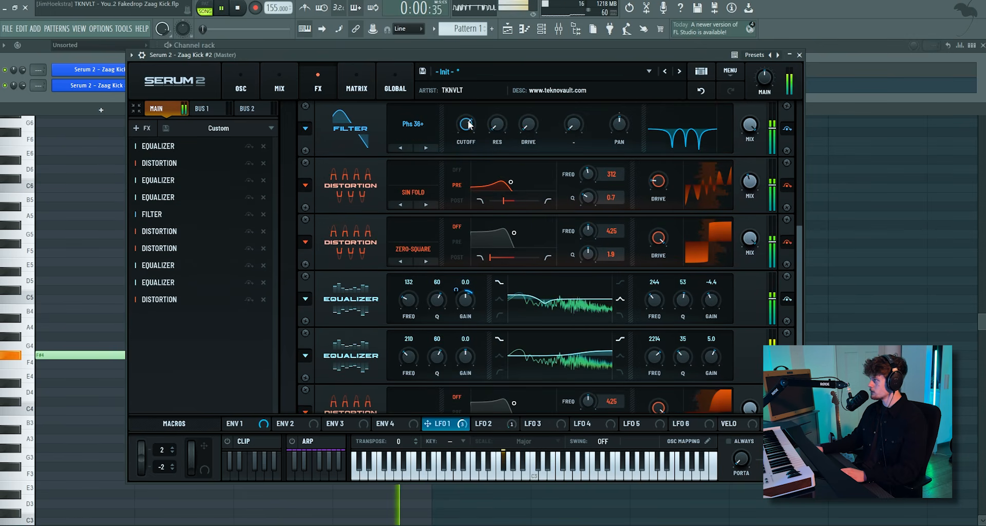
key(space)
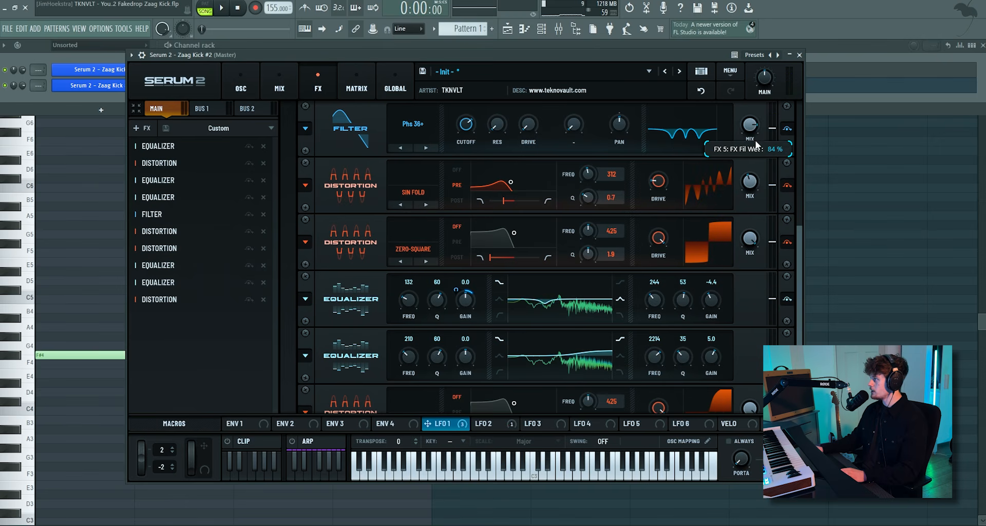
key(space)
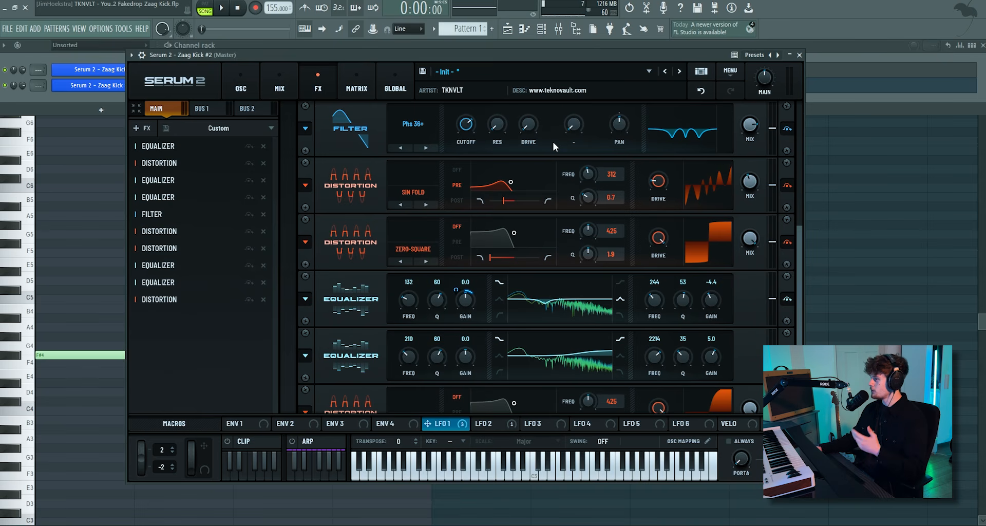
key(space)
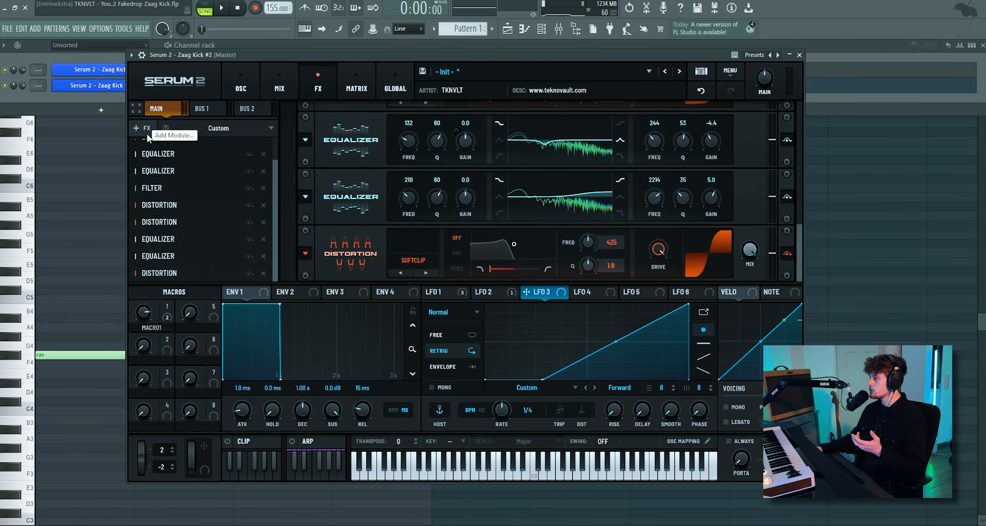
Step: Add a Splitter L/H at the end of the effects chain with a Plate reverb on its highs band
click(143, 128)
click(164, 280)
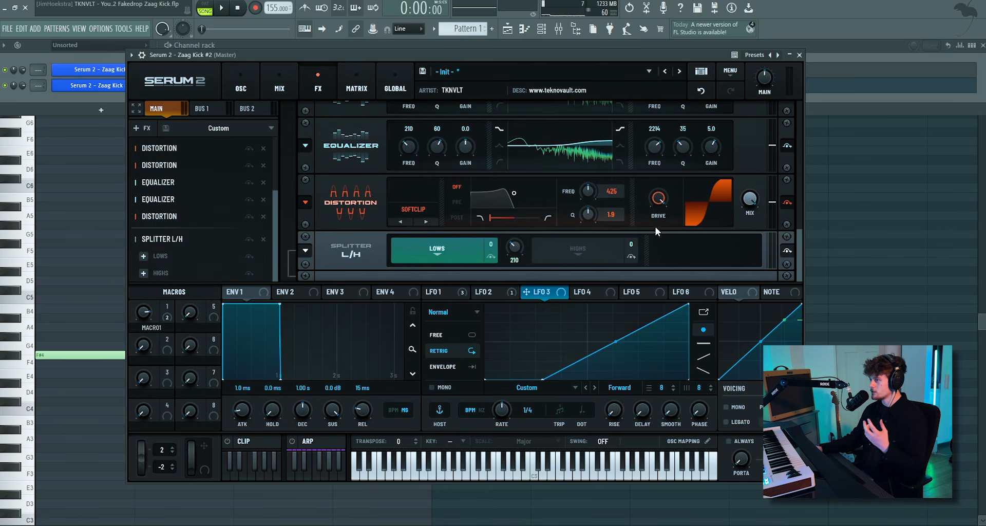
click(144, 273)
click(166, 423)
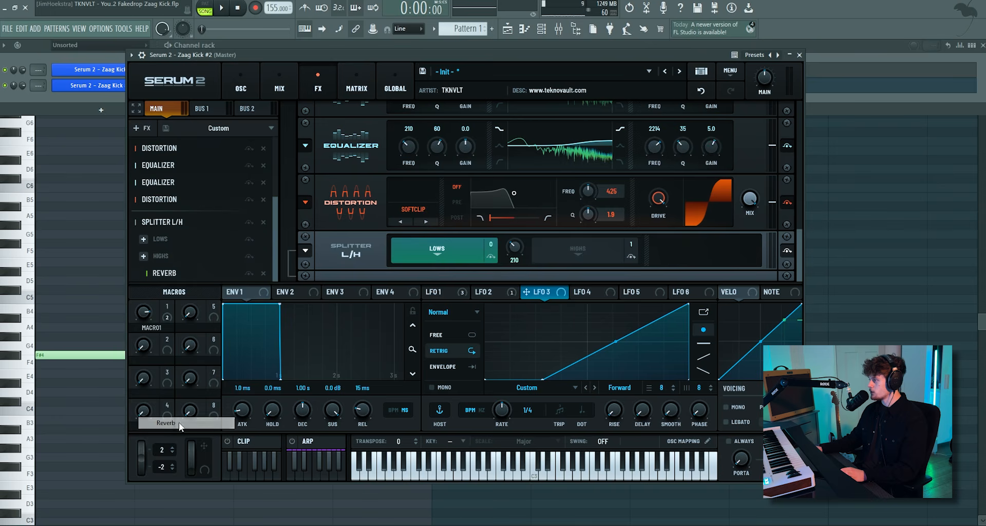
click(411, 237)
click(692, 252)
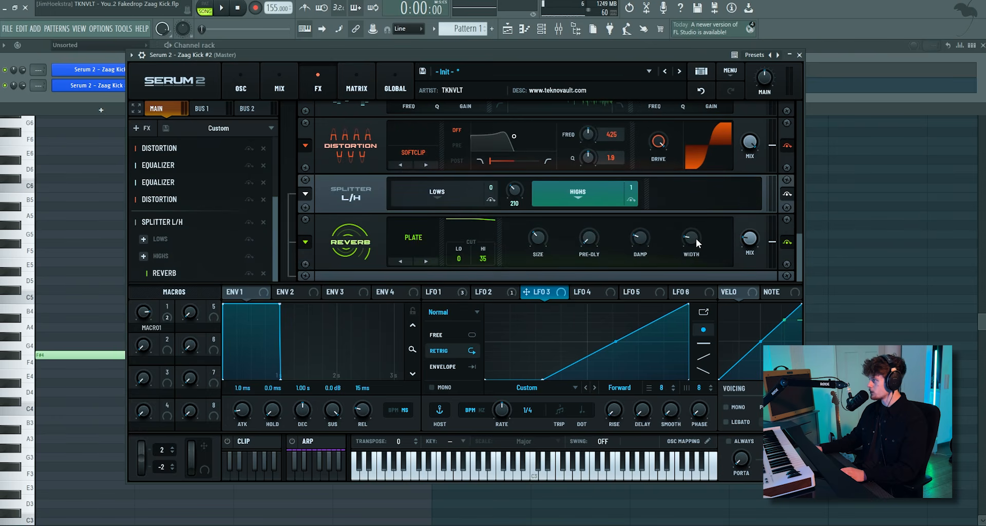
Step: Set the splitter's crossover to 641 Hz and modulate the reverb mix with LFO 3 in Envelope mode
drag(516, 192, 525, 173)
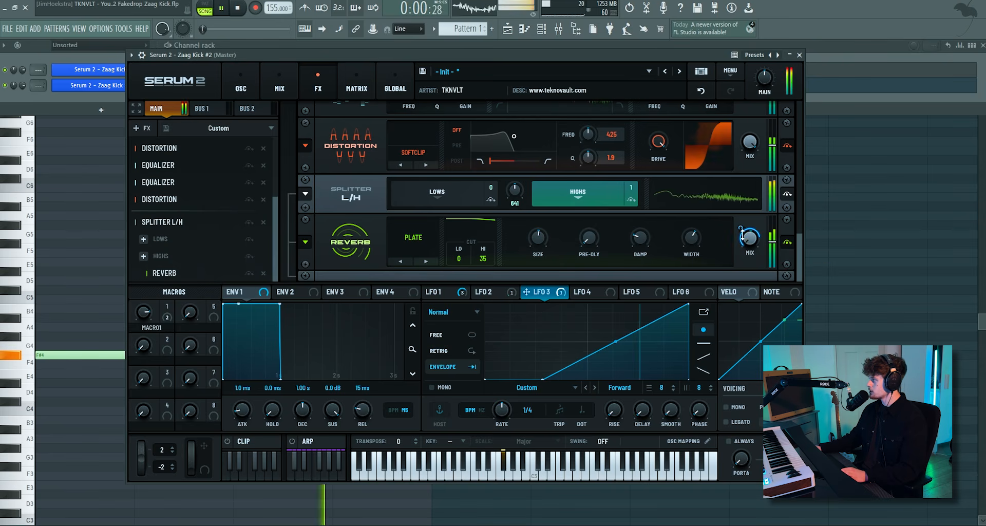
key(space)
Step: Compare the playing kick with and without the Splitter L/H and its reverb, keeping the splitter in the chain
click(263, 225)
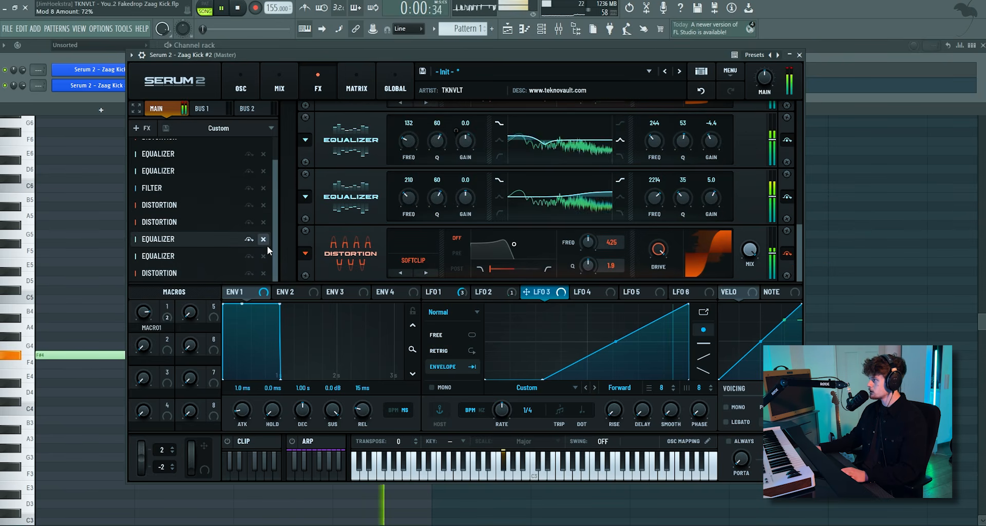
key(ctrl+z)
key(space)
click(249, 222)
key(space)
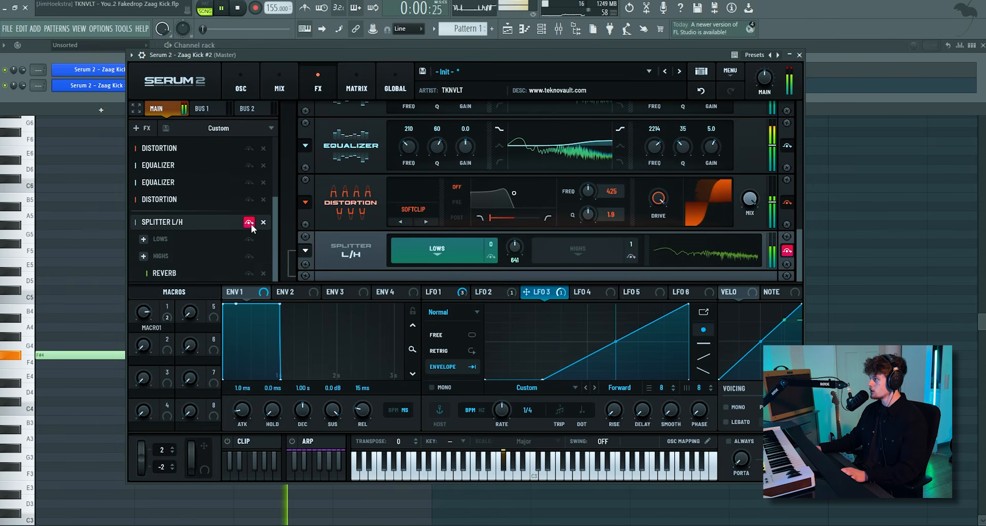
Step: Add another SoftClip distortion after the splitter and its reverb
click(192, 272)
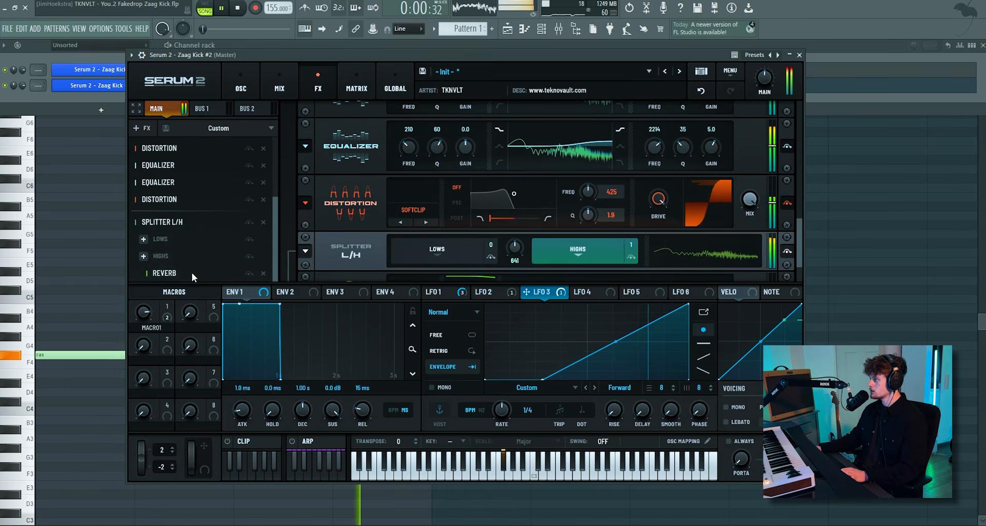
click(413, 260)
click(419, 285)
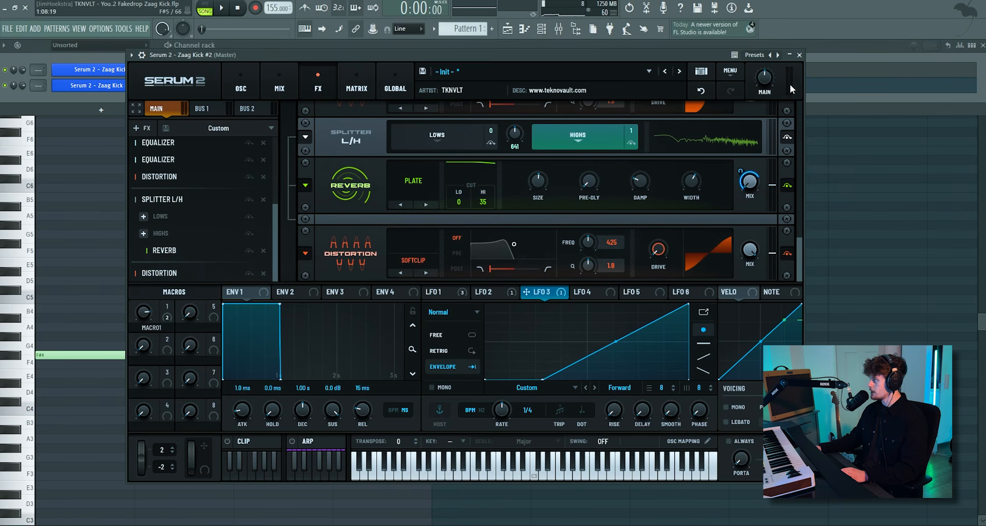
Step: Raise the final SoftClip distortion's level to 7.7 dB and bend LFO 3's rising ramp downward while the kick plays
key(space)
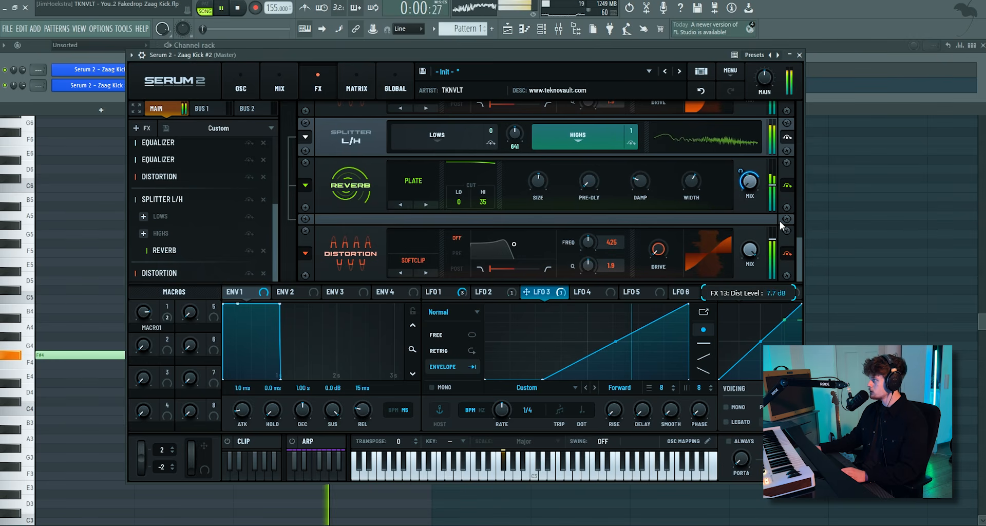
drag(615, 341, 614, 349)
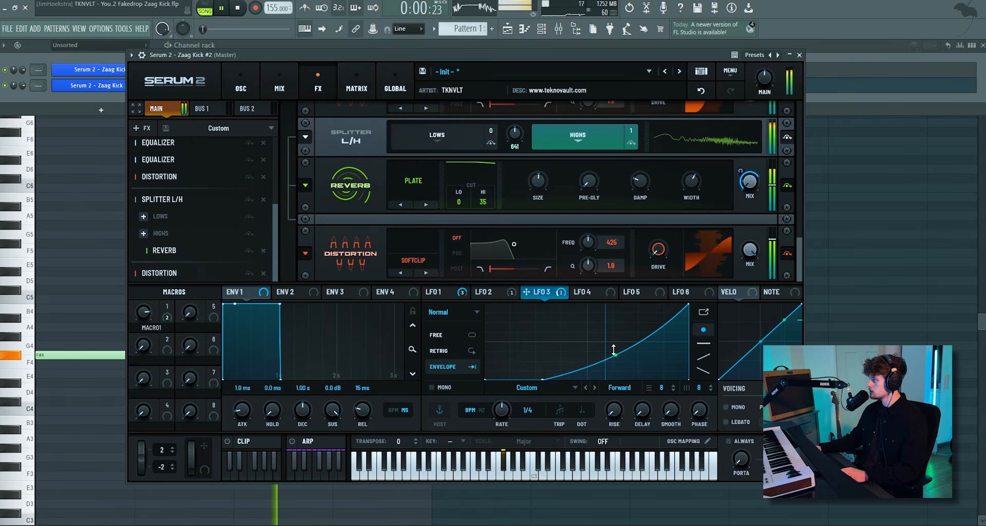
Step: Fine-tune oscillator B's sync warp and set Macro 1 to 88 while playing the kick
click(241, 84)
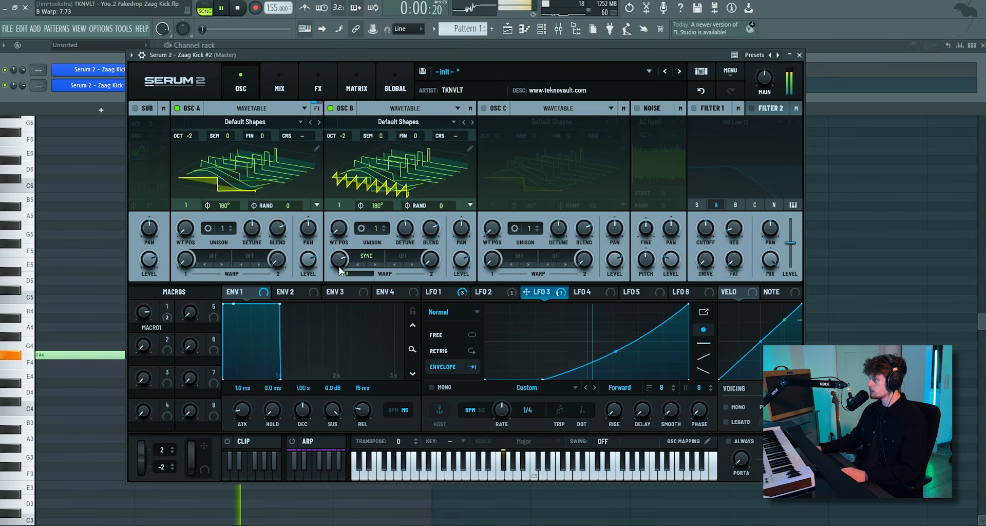
key(space)
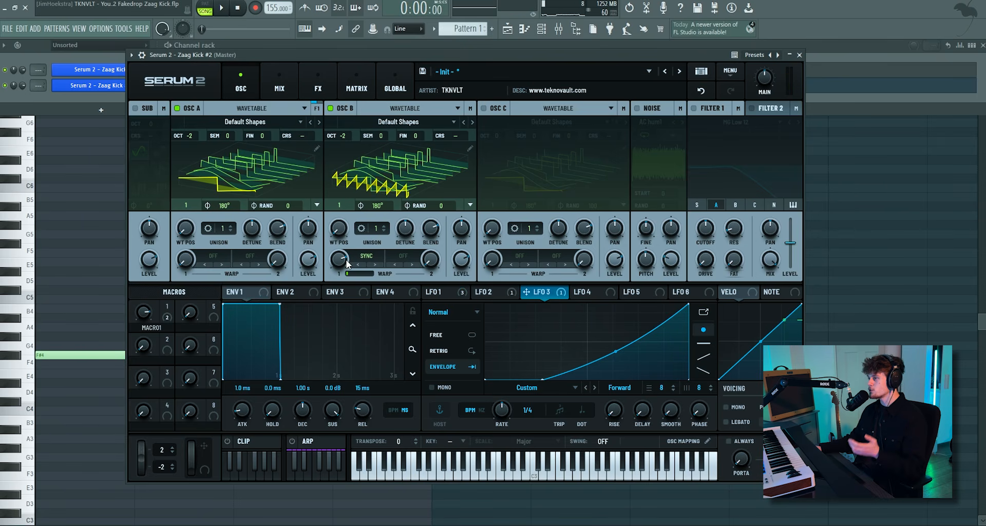
click(319, 86)
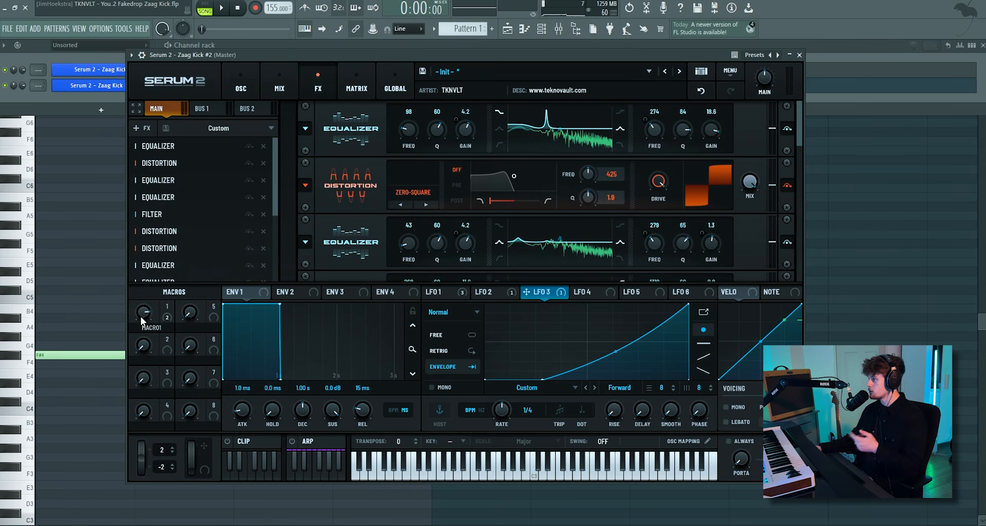
key(space)
mouse_move(142, 316)
mouse_down()
mouse_move(147, 300)
mouse_move(146, 322)
mouse_move(146, 310)
mouse_up()
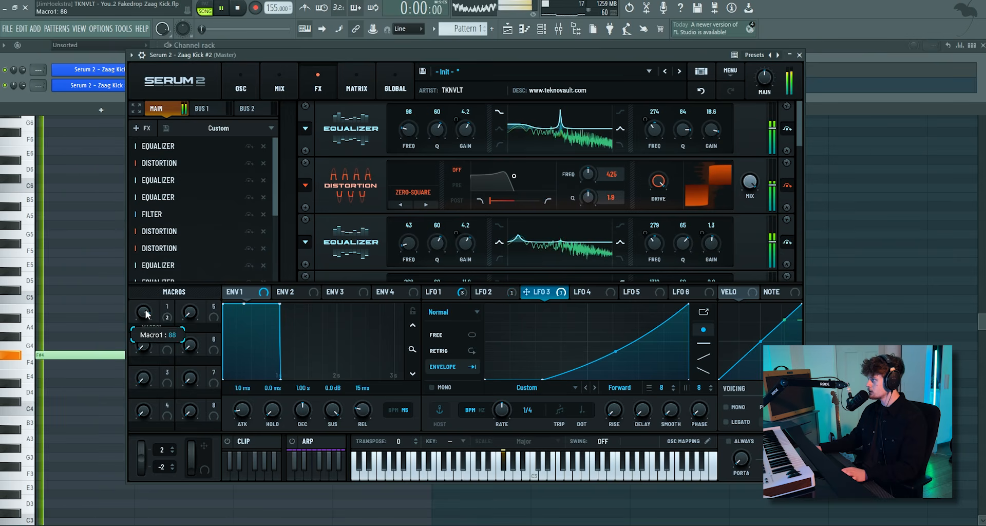
Step: Lower the Phs 36+ filter's cutoff and play the kick to check it
scroll(720, 170, down, 3)
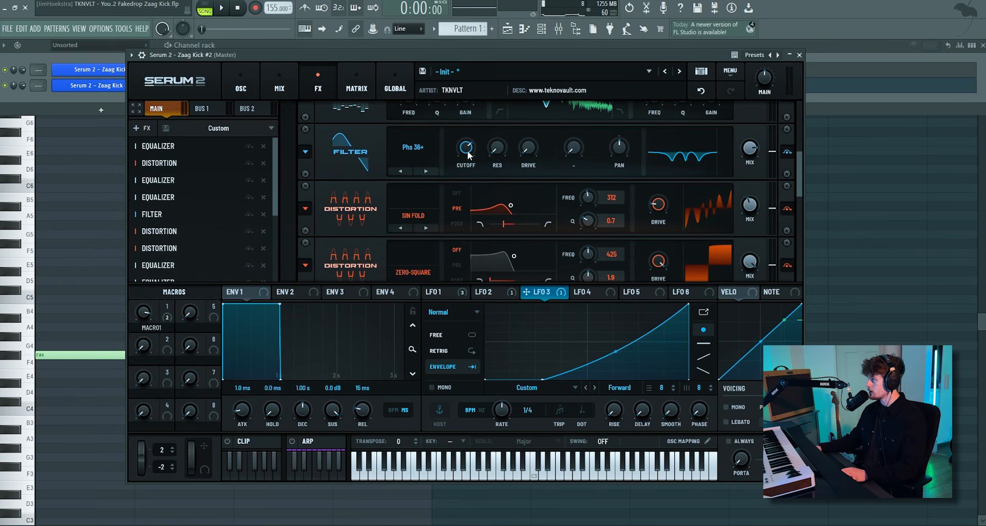
drag(468, 151, 468, 163)
key(space)
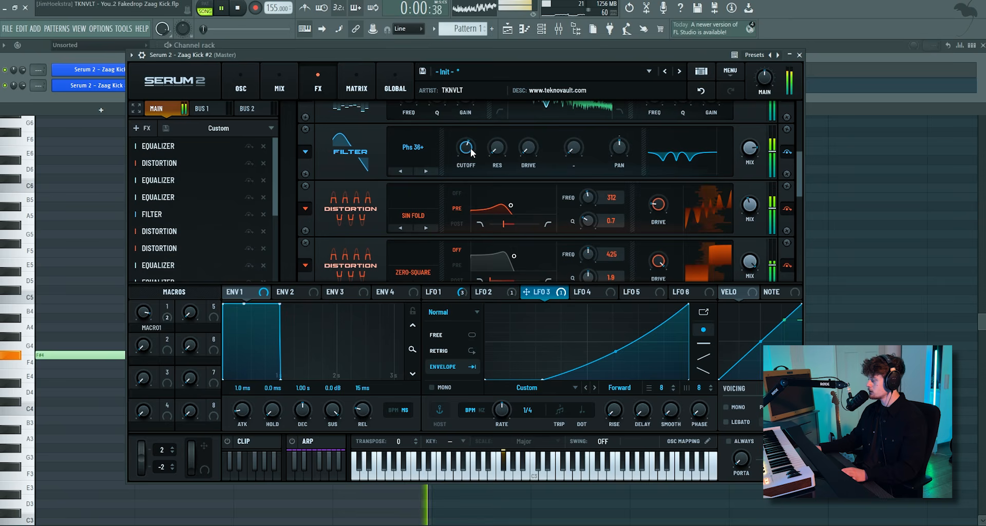
key(space)
Step: Switch to the playlist arrangement and play it from the start to hear the kick in context
click(543, 33)
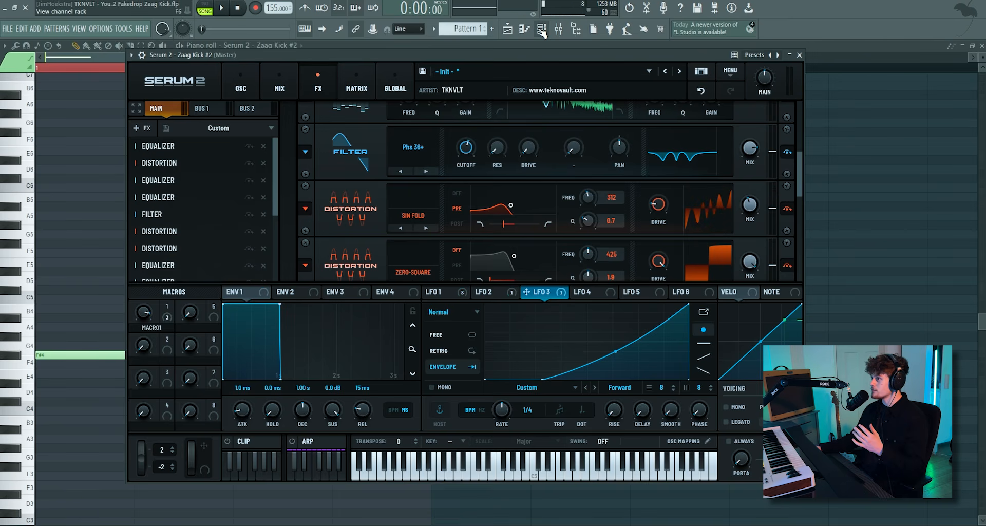
click(557, 29)
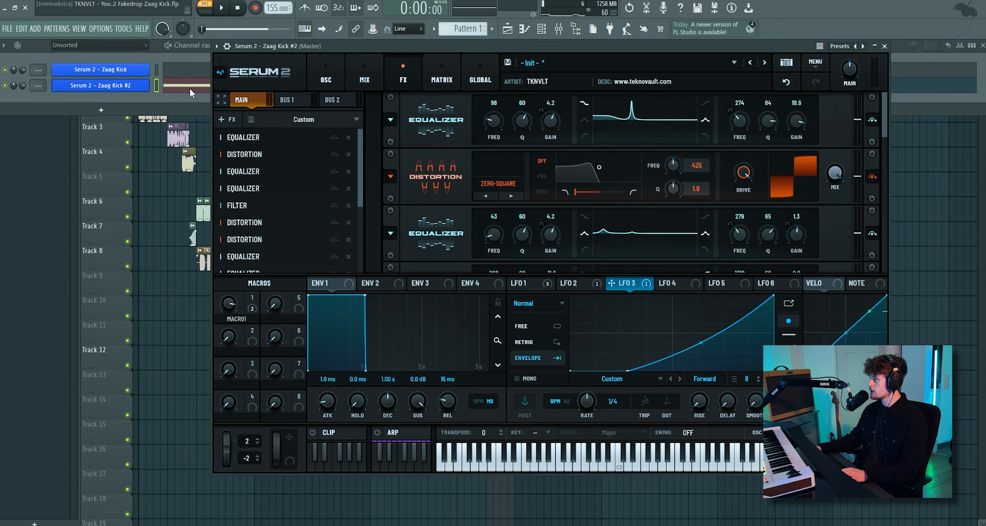
drag(190, 89, 148, 145)
click(148, 122)
click(142, 68)
scroll(141, 68, up, 3)
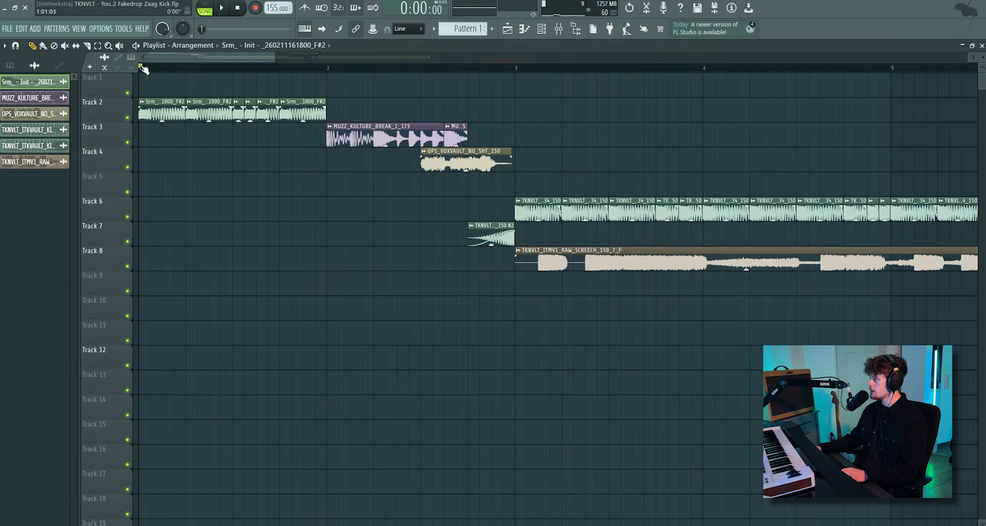
scroll(142, 68, down, 2)
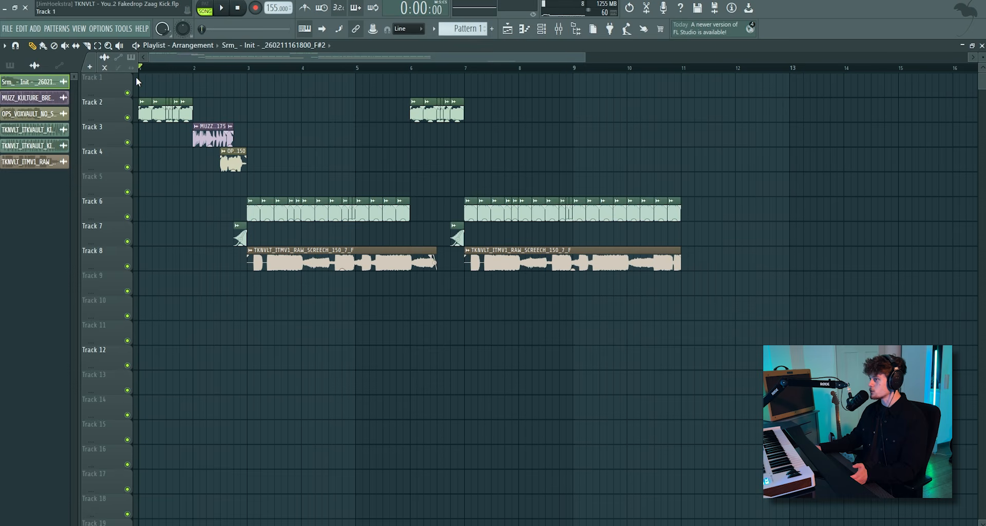
key(space)
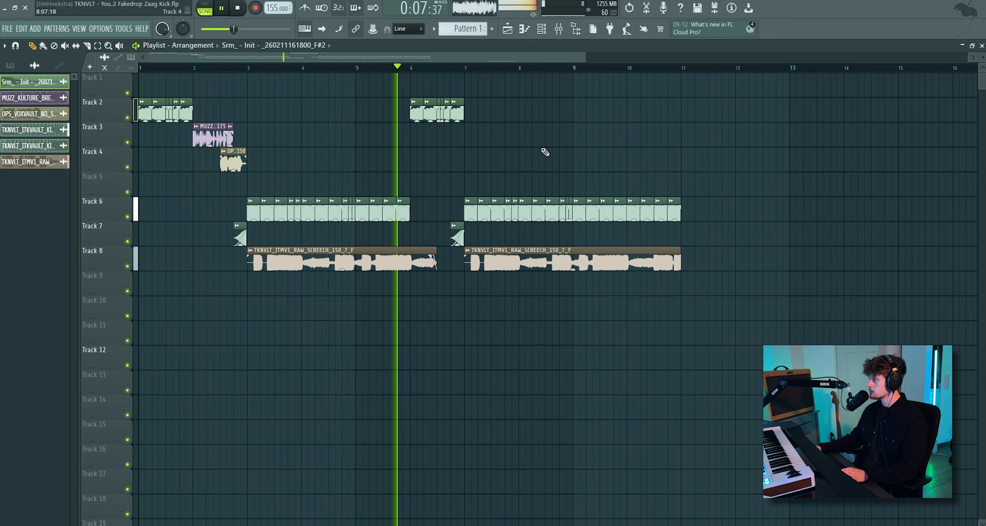
scroll(474, 132, up, 4)
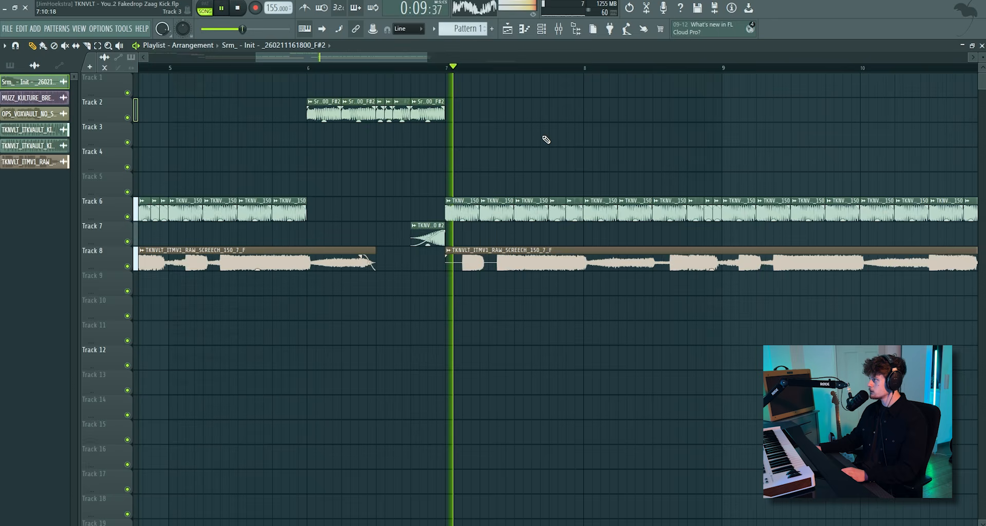
scroll(543, 139, down, 4)
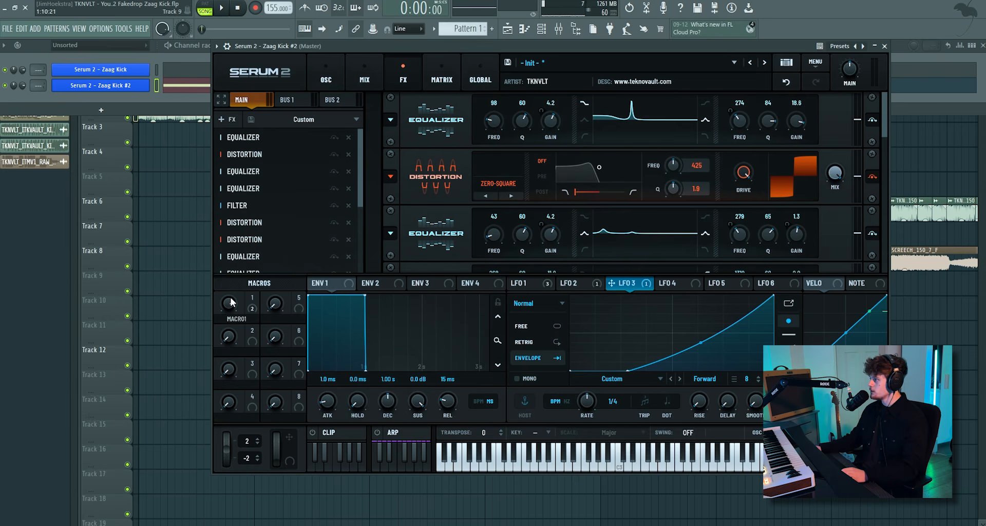
Step: Set oscillator B's warp to 10.72 in the second Zaag Kick instance and play the kick while checking the Phs 36+ filter's cutoff
click(326, 80)
key(space)
key(l)
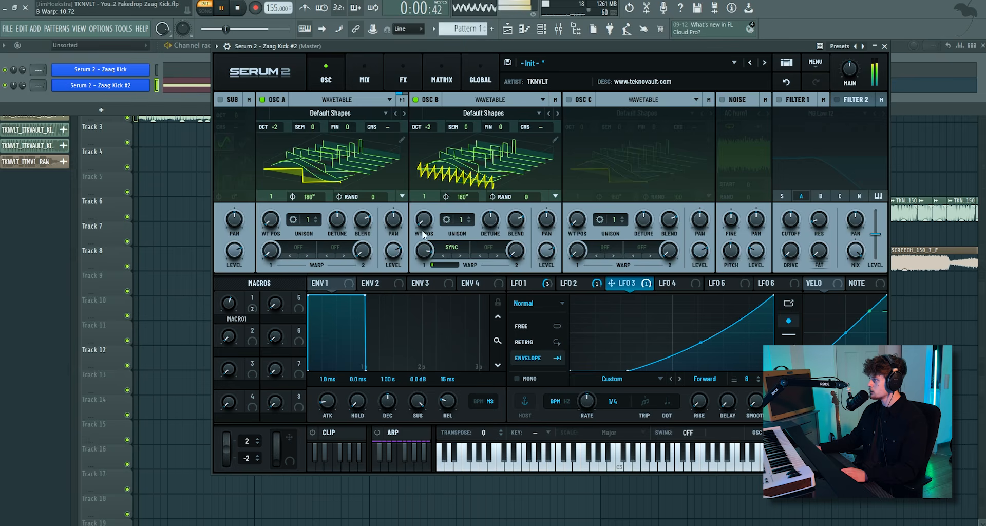
click(401, 80)
scroll(524, 149, down, 3)
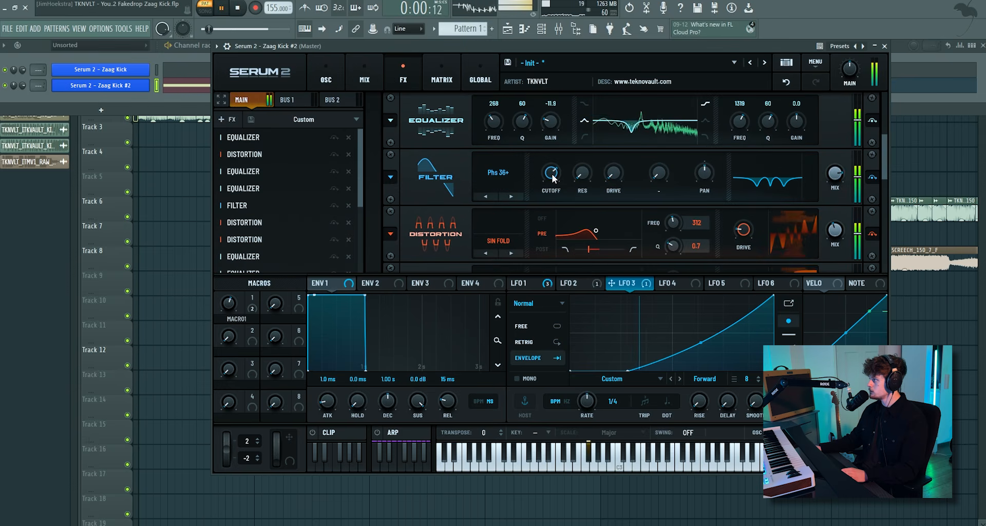
key(space)
Step: Play the arrangement from the start with the newly rendered kick clips on Track 2, and save the project
click(159, 121)
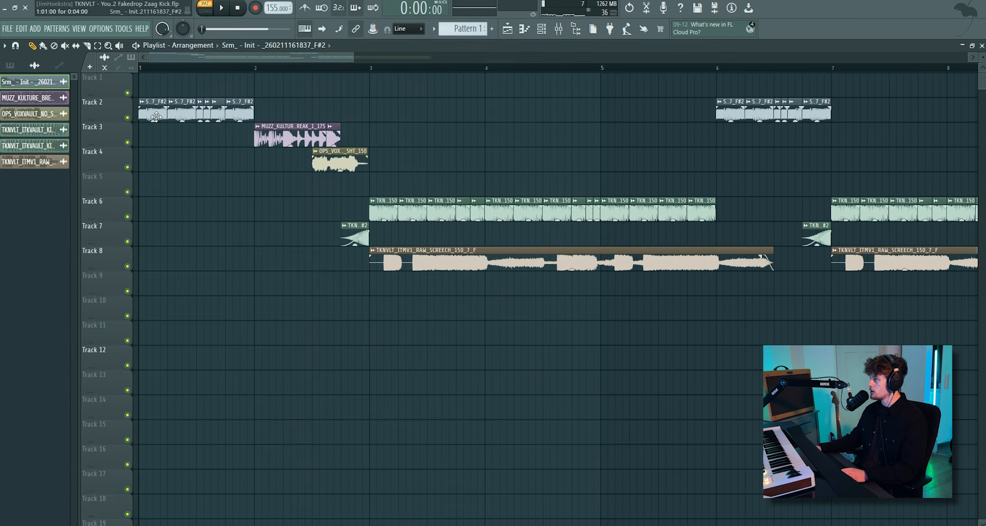
scroll(116, 153, up, 3)
scroll(160, 87, down, 2)
key(space)
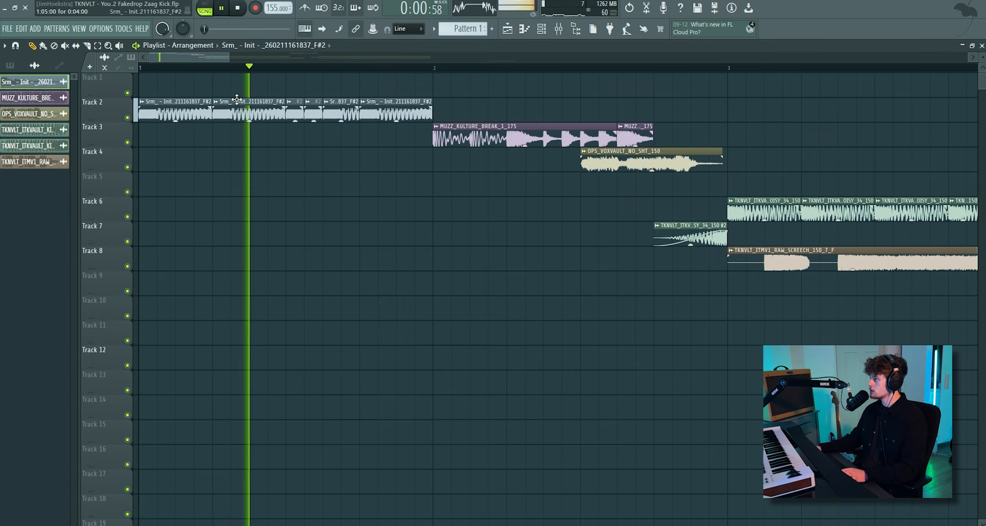
scroll(182, 99, down, 2)
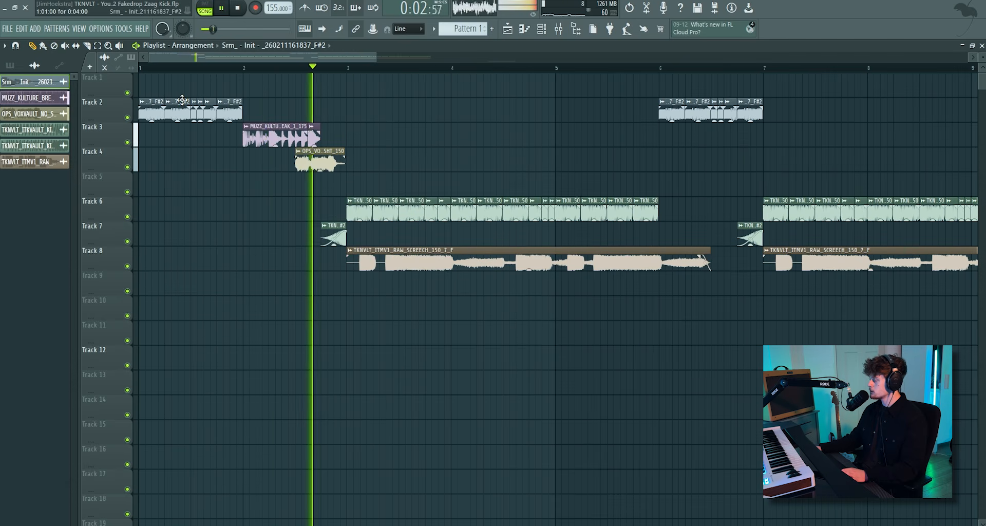
key(ctrl+s)
scroll(182, 100, down, 2)
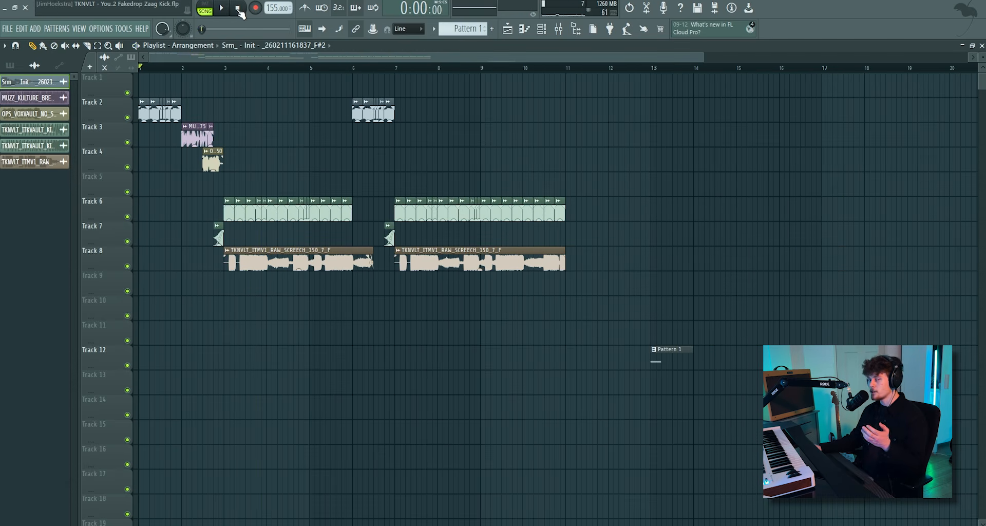